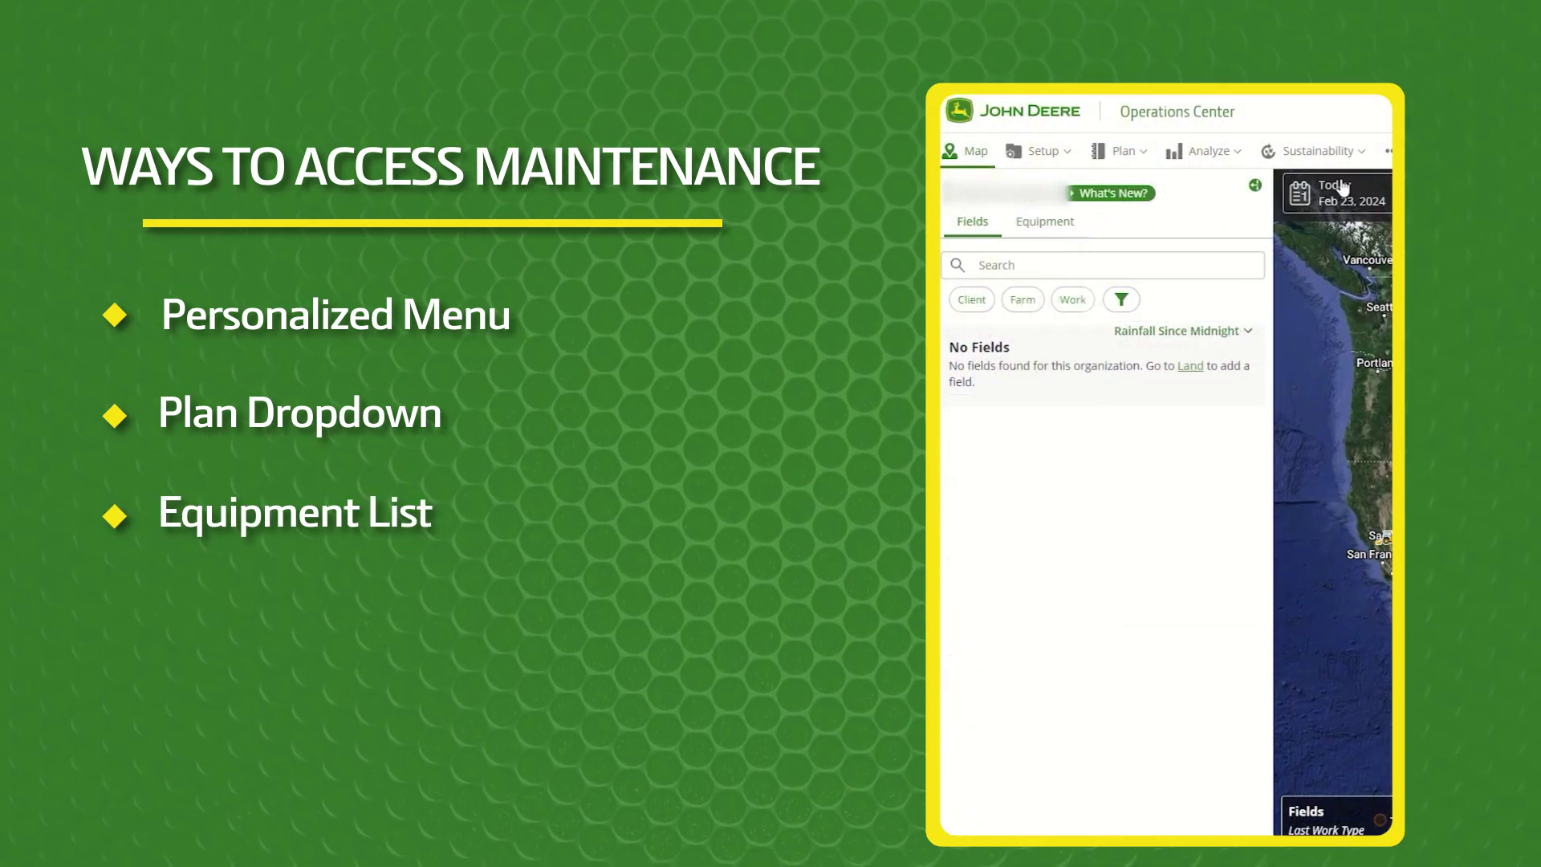
# - Switch to the equipment list and view the first machine's maintenance plans
pyautogui.click(1059, 227)
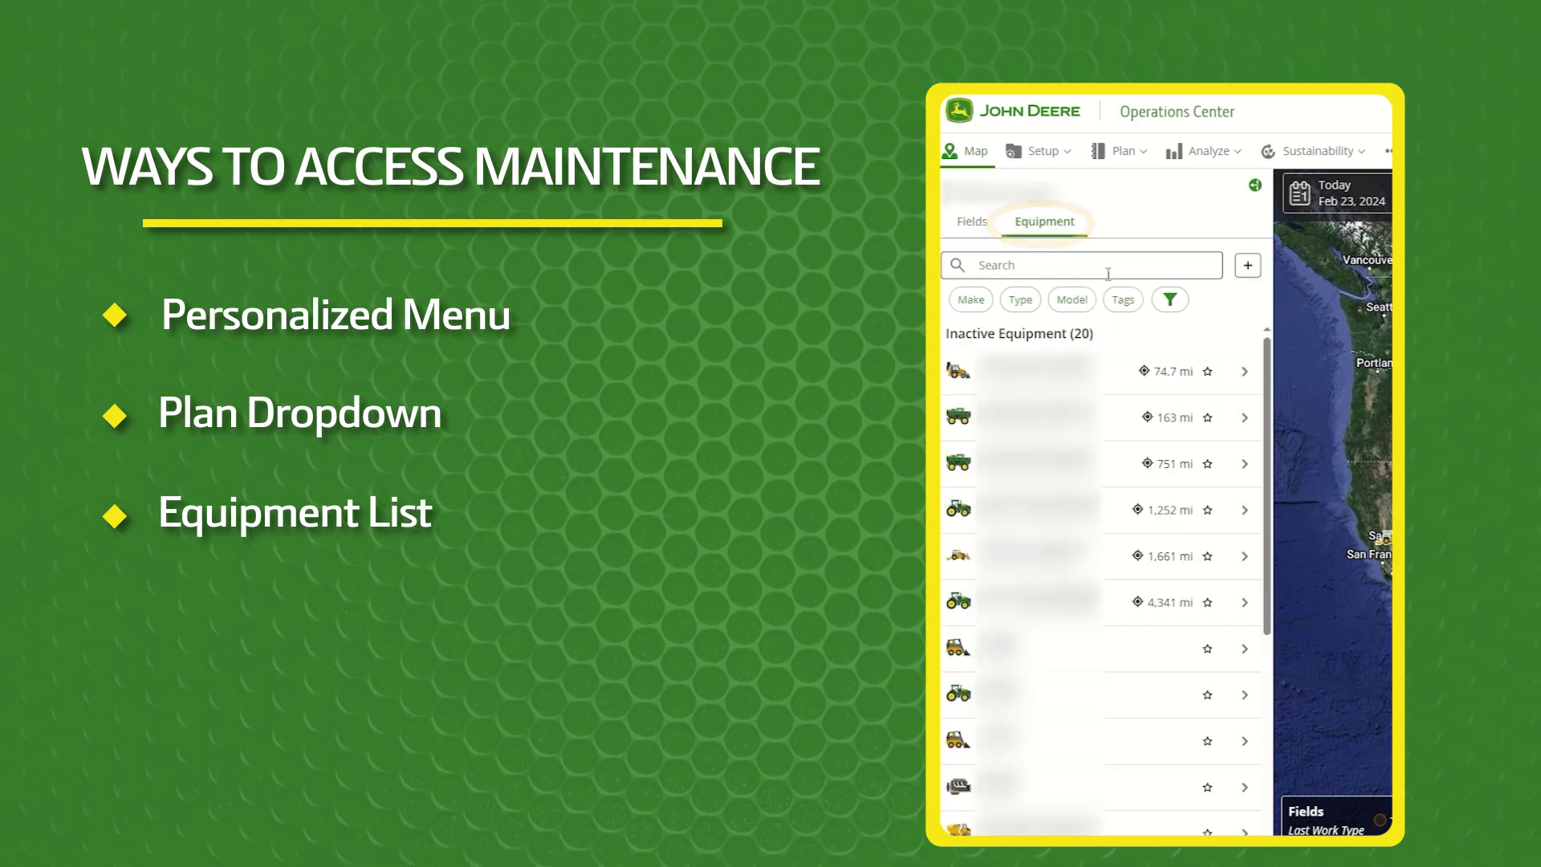
pyautogui.click(1245, 373)
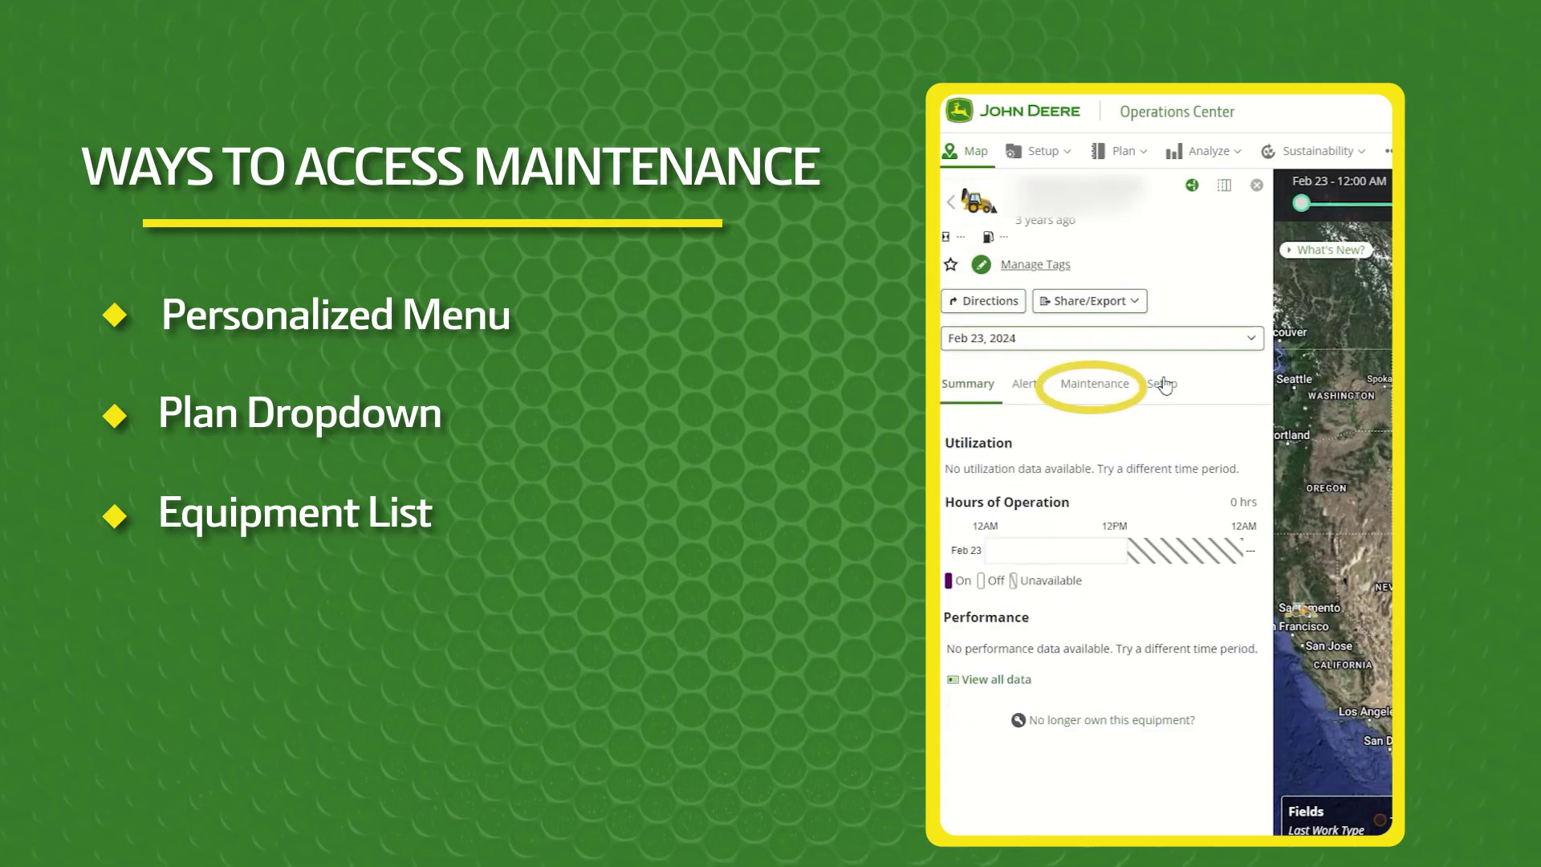
pyautogui.click(1109, 392)
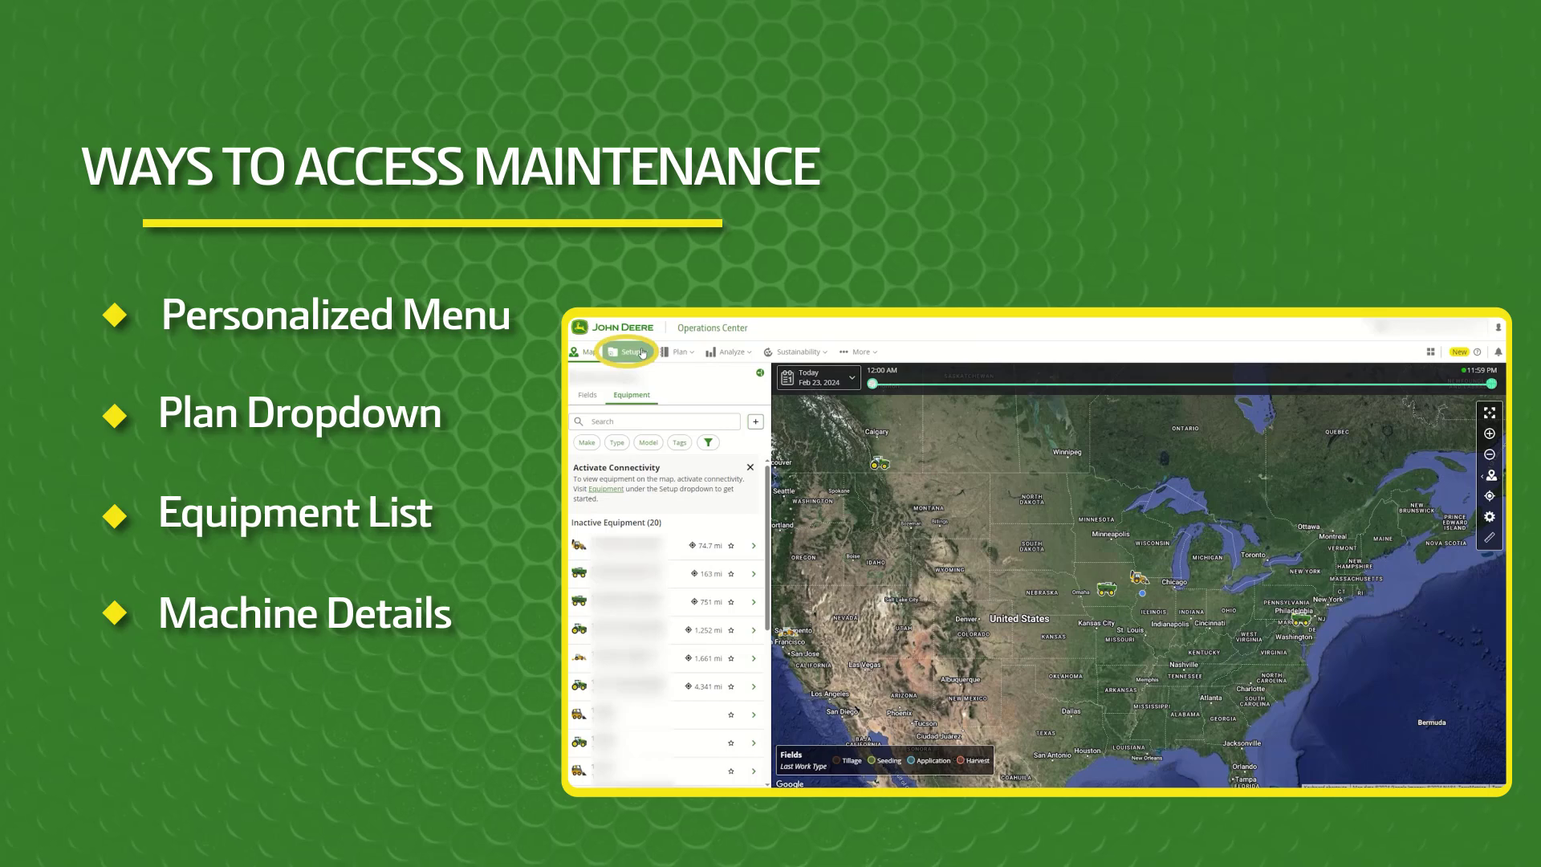
# - Show the 4020 tractor's Support resources, including Maintenance Manager, via Setup > Equipment
pyautogui.click(642, 353)
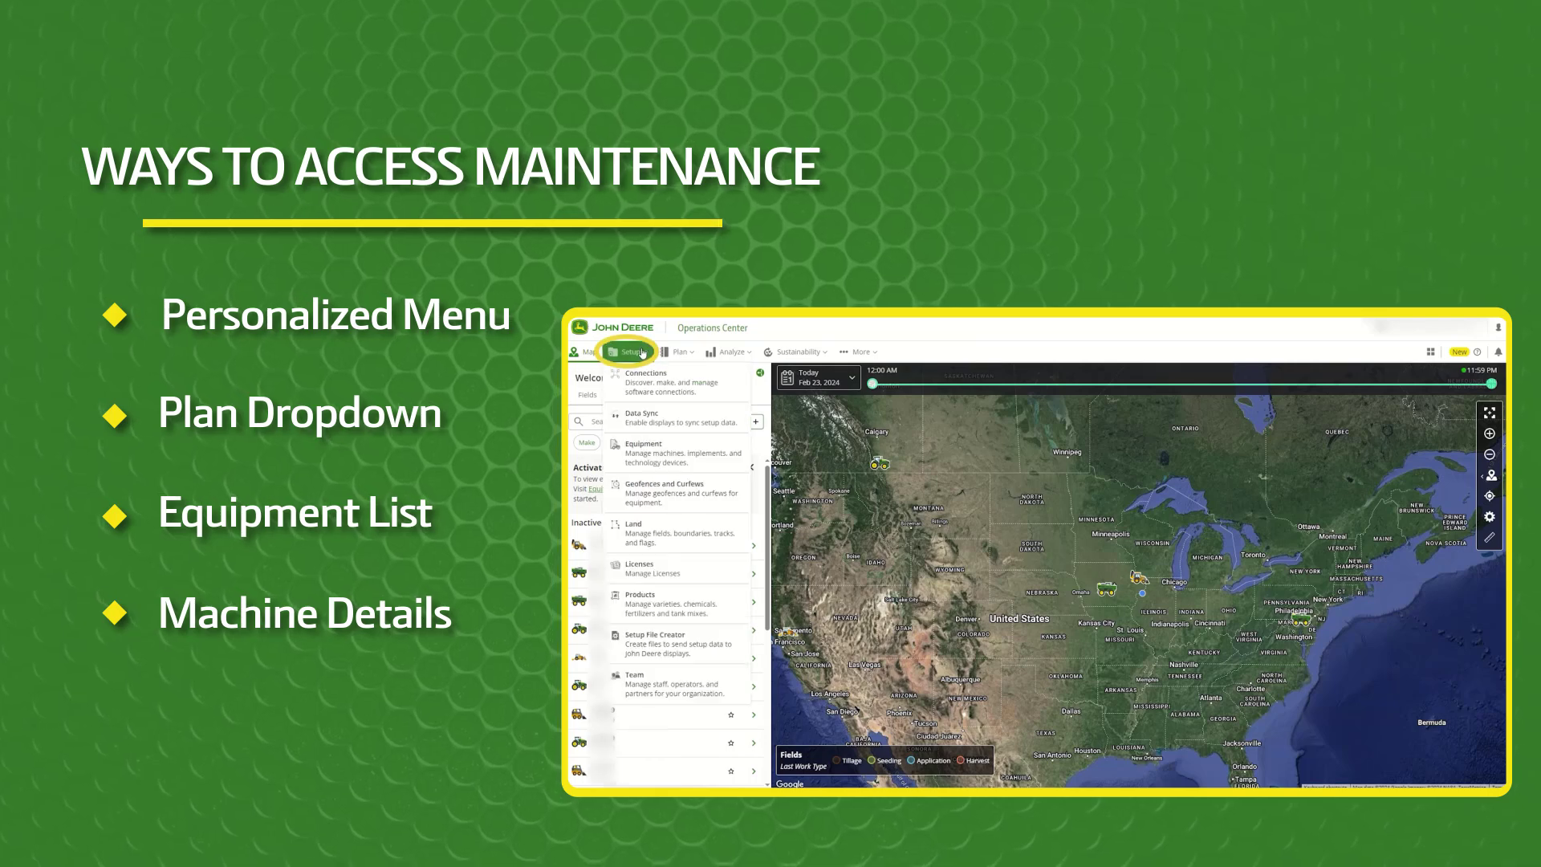
pyautogui.click(669, 454)
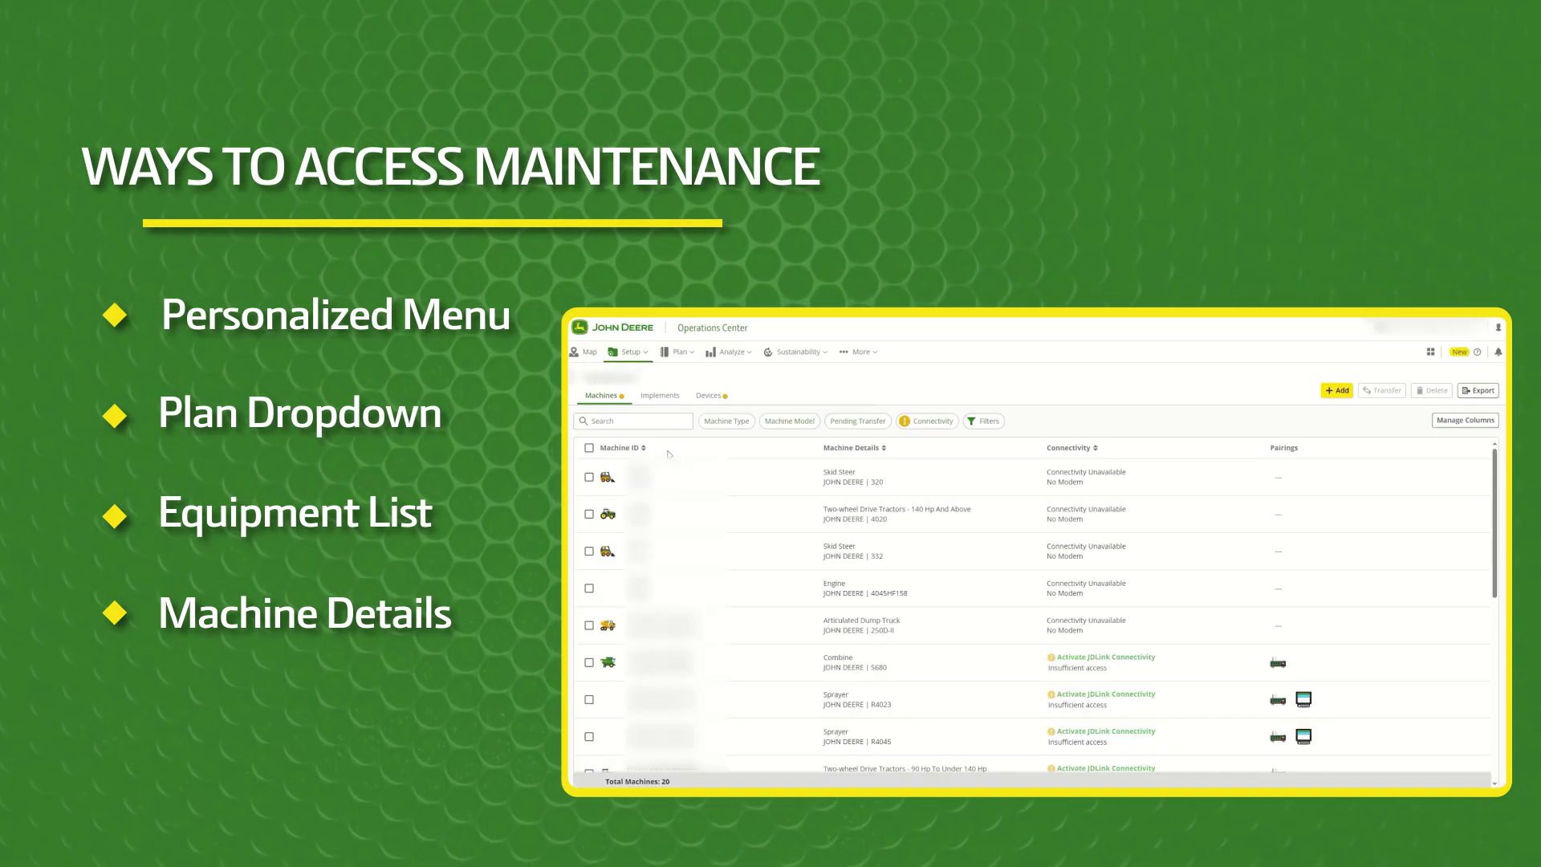
pyautogui.click(931, 514)
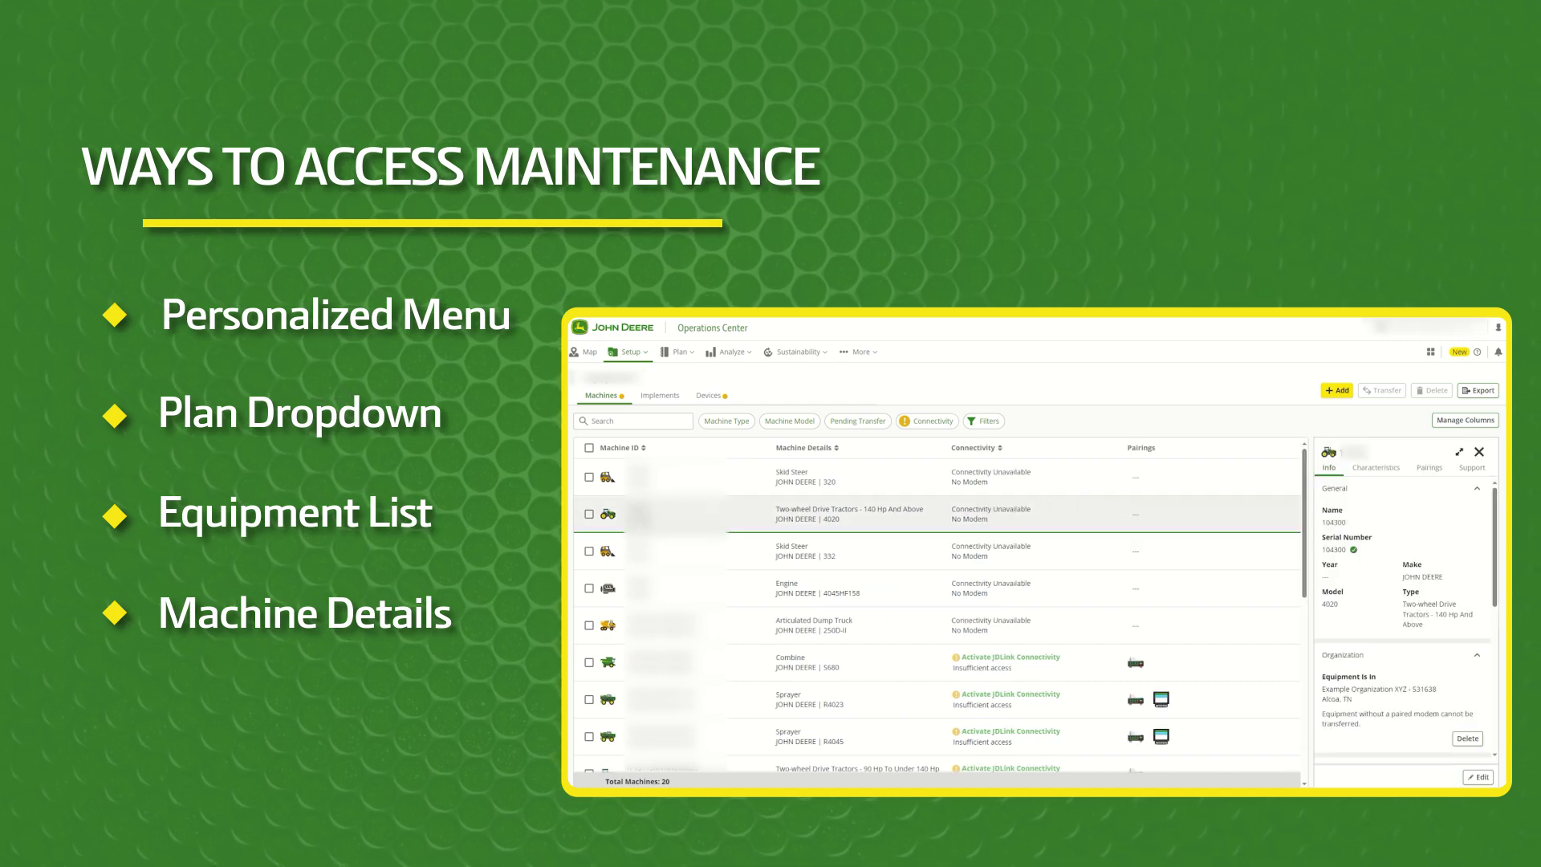
pyautogui.click(1472, 467)
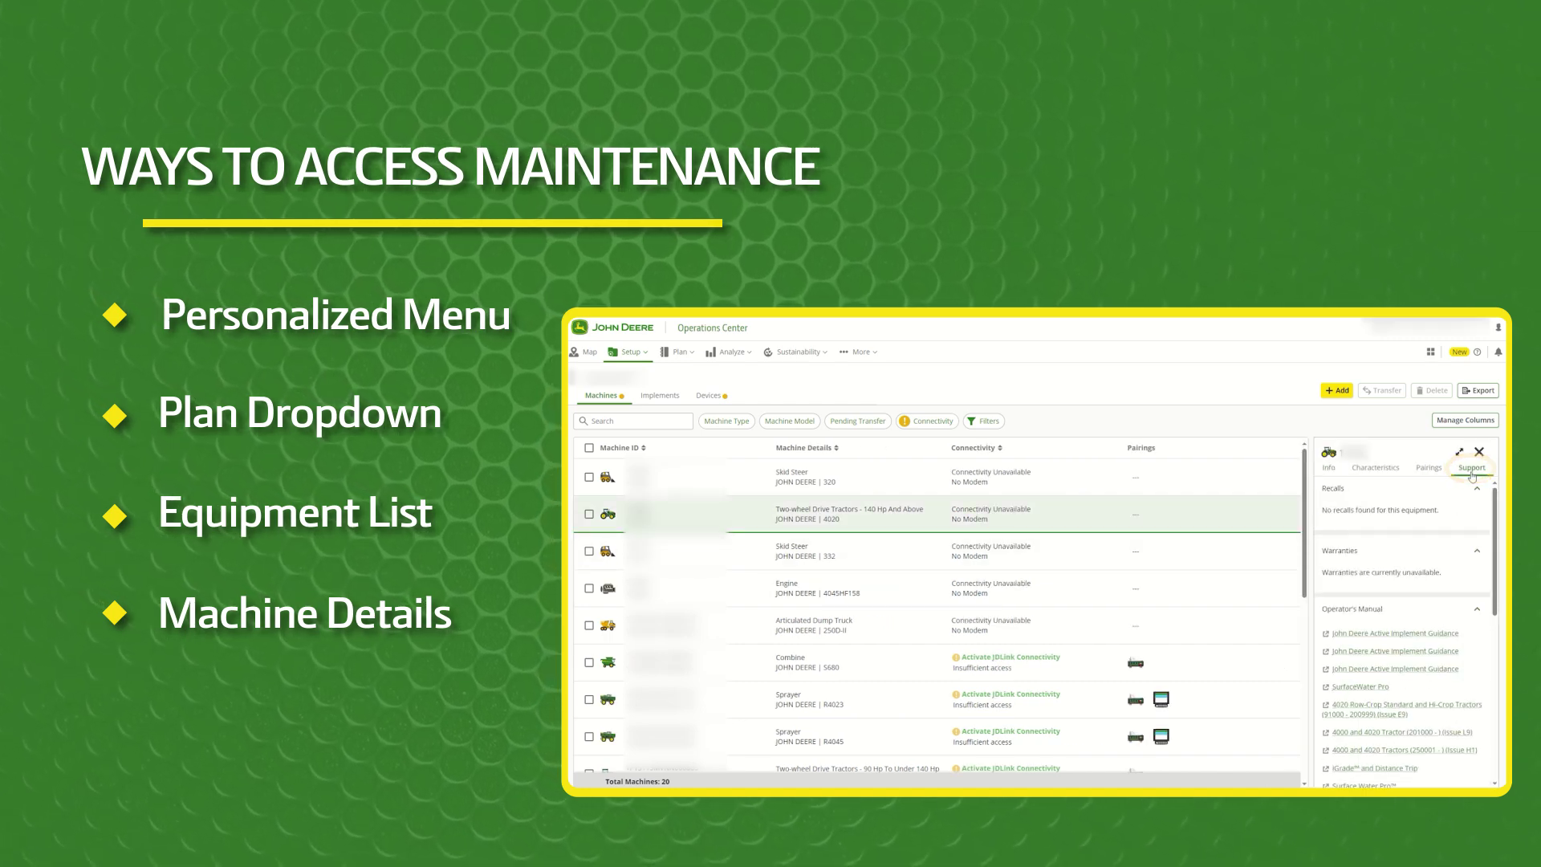
pyautogui.scroll(-3, 1440, 526)
pyautogui.scroll(-2, 1440, 526)
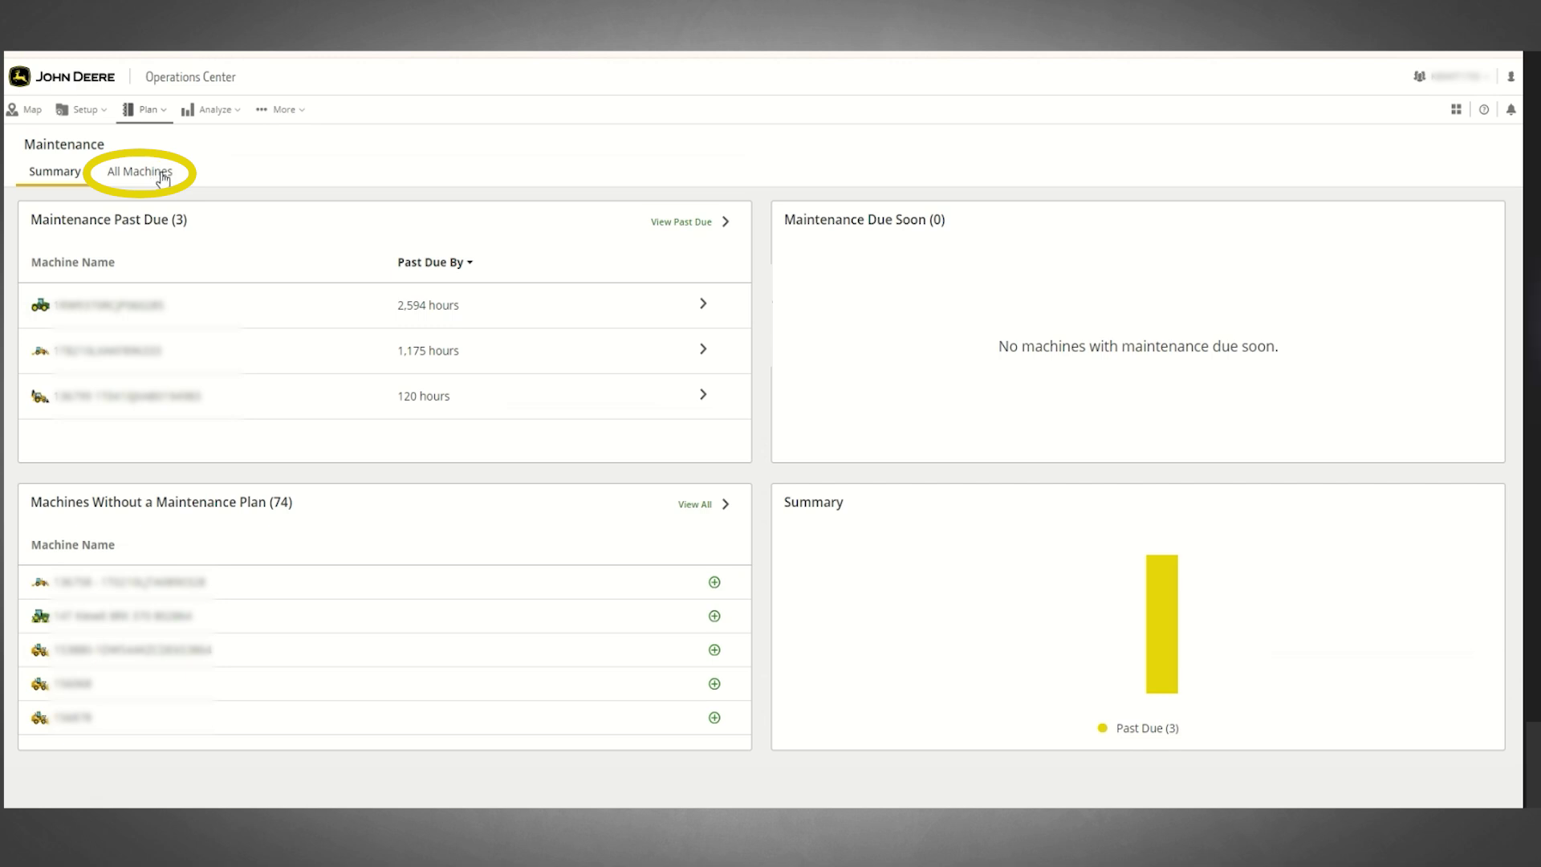
# - Browse the All Machines list, search for '156', then clear it to show all 77 machines
pyautogui.click(163, 178)
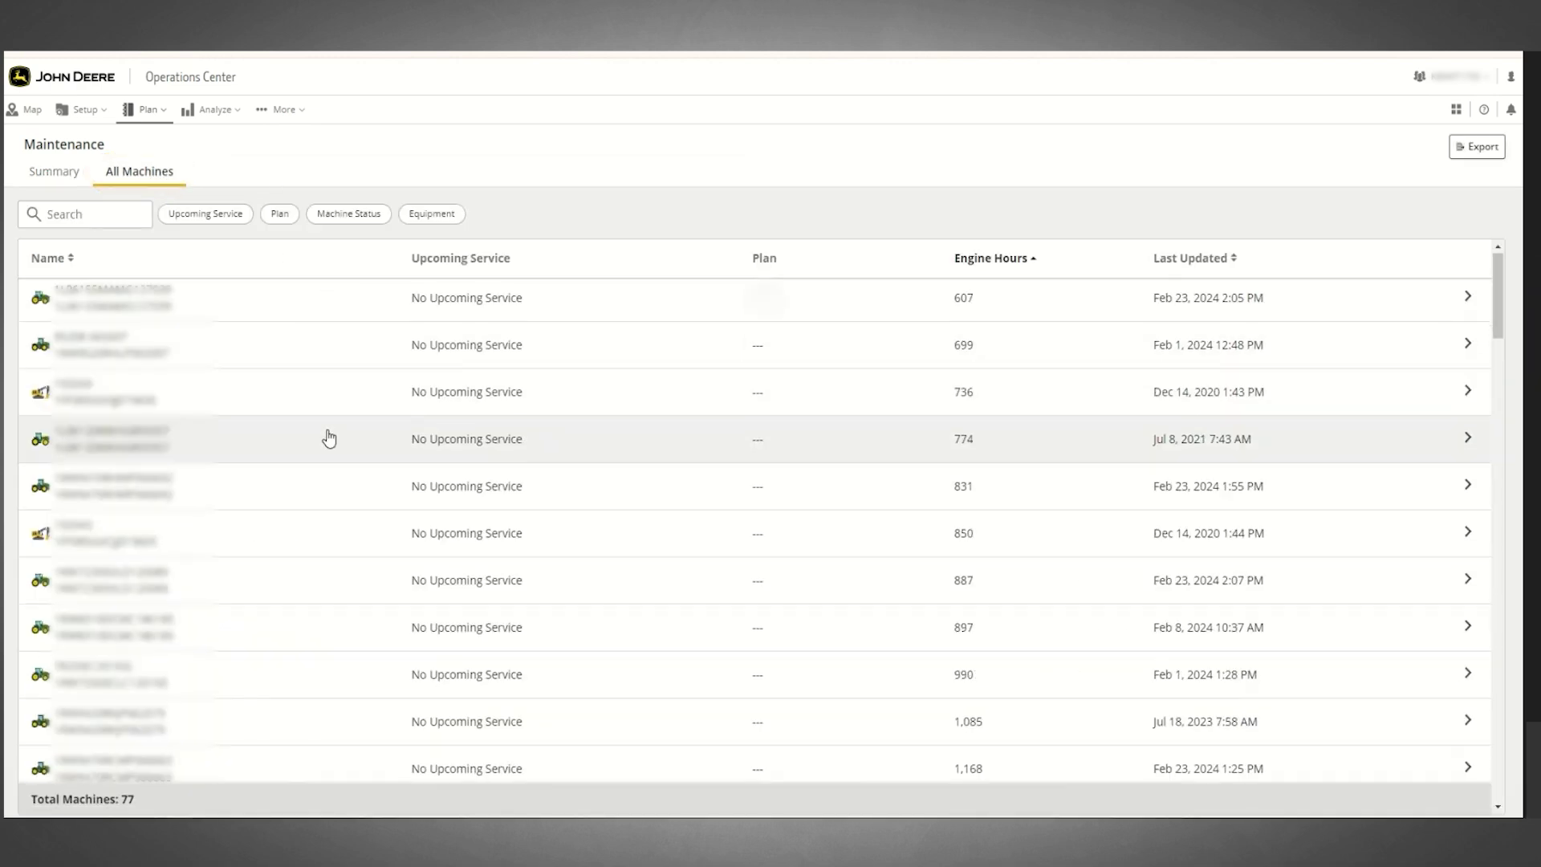
pyautogui.scroll(-20, 329, 437)
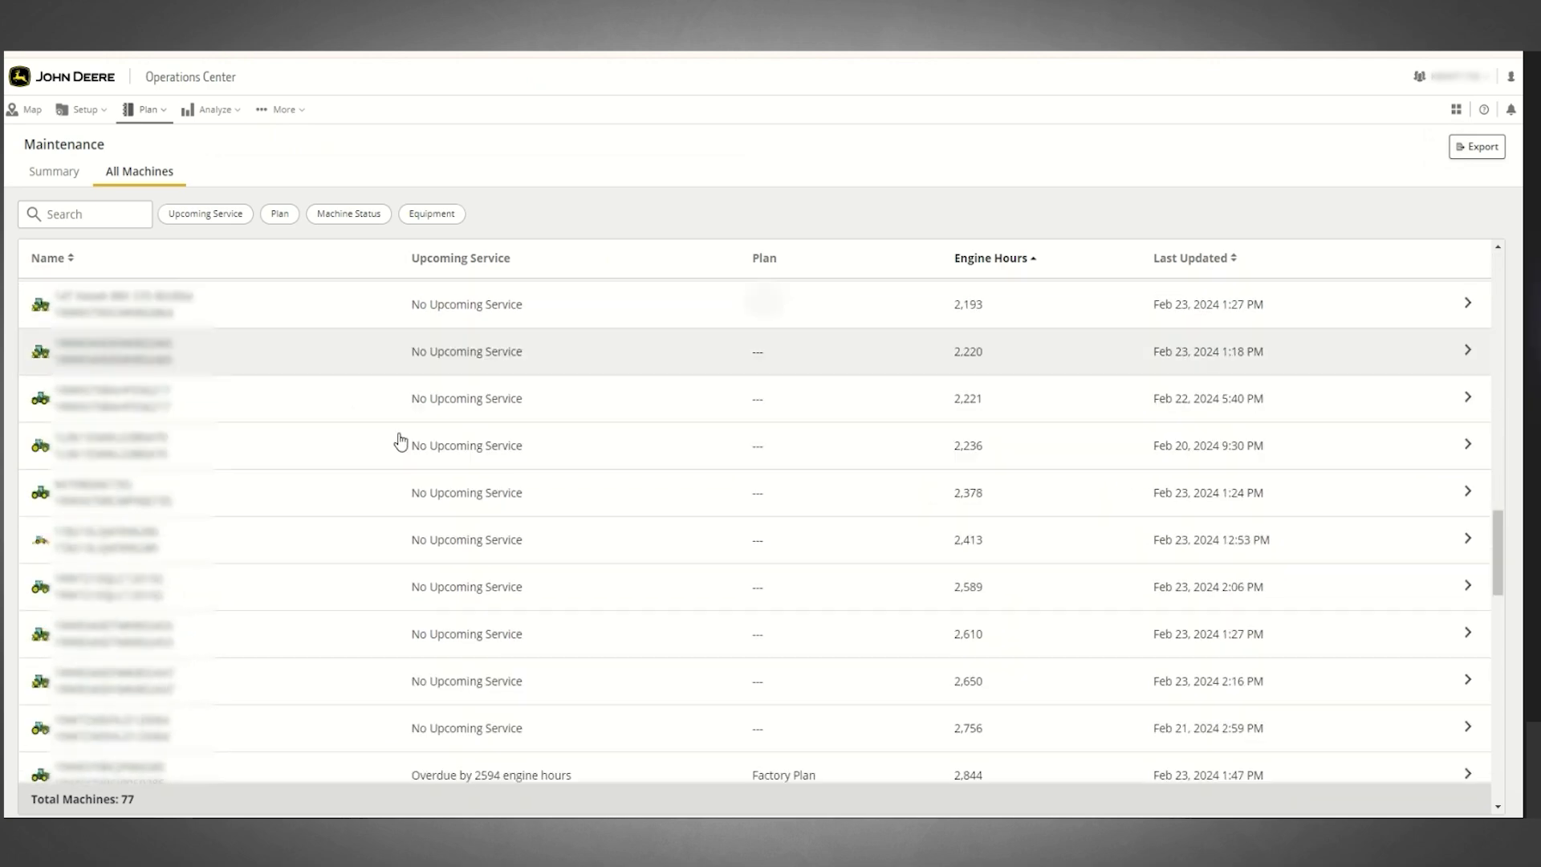
pyautogui.scroll(-15, 400, 442)
pyautogui.scroll(1, 410, 446)
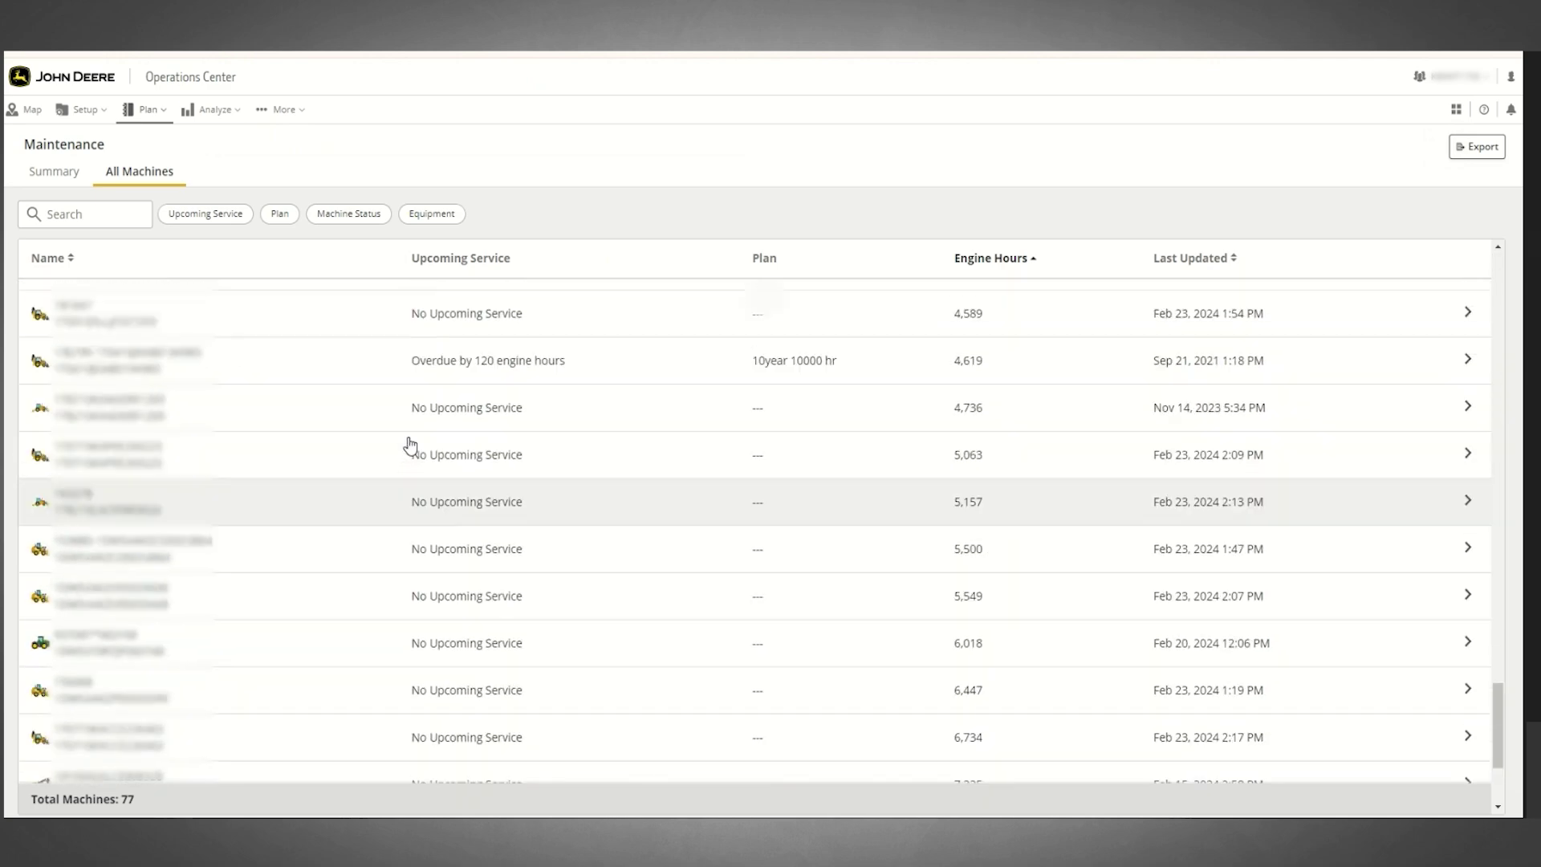
pyautogui.scroll(1, 410, 446)
pyautogui.scroll(4, 410, 445)
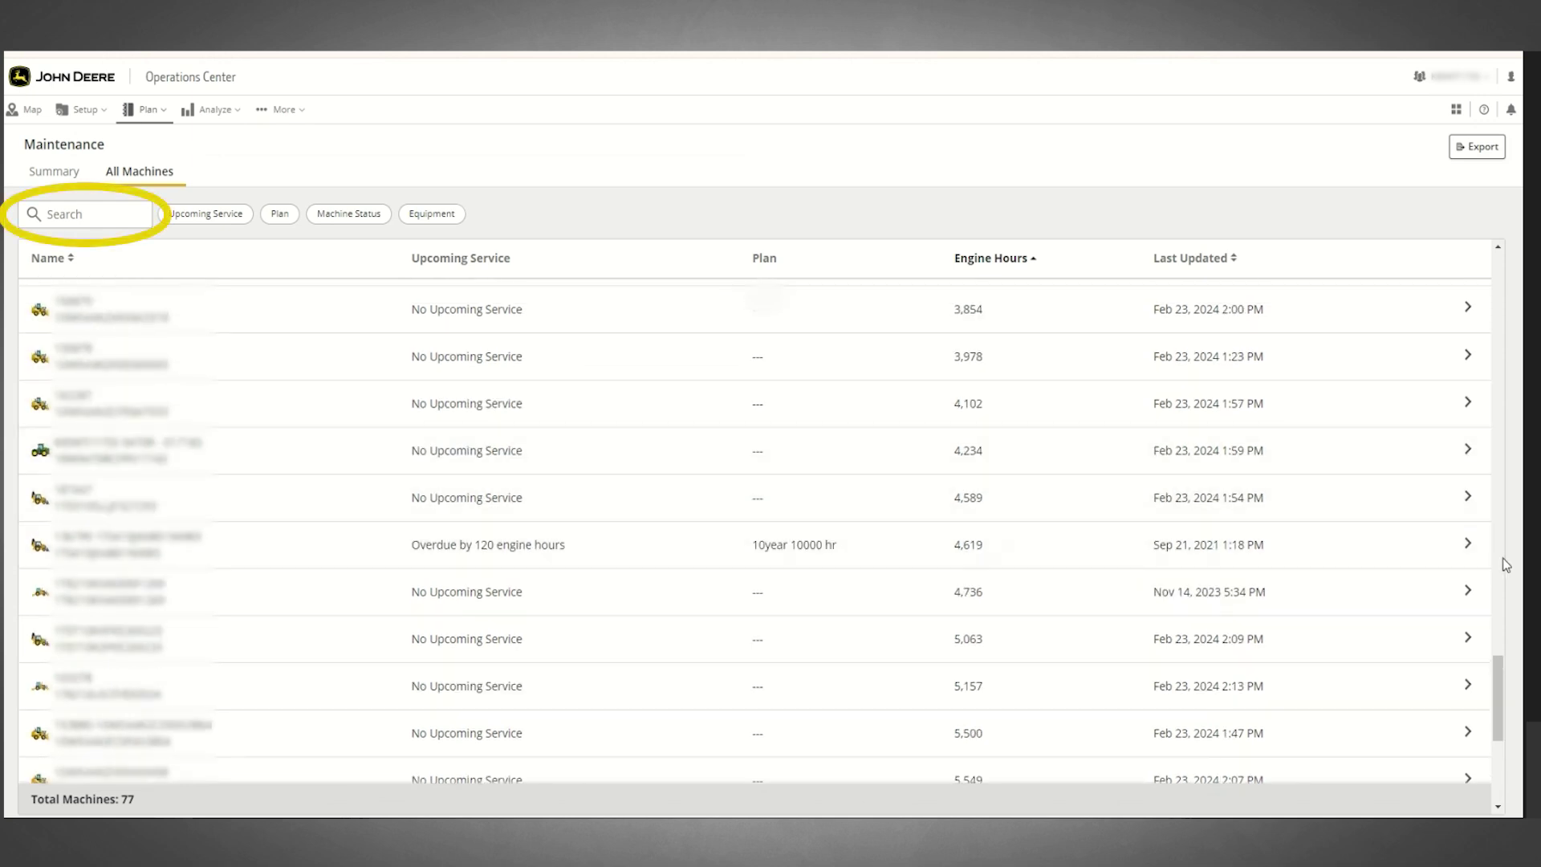
pyautogui.scroll(6, 1503, 561)
pyautogui.click(128, 211)
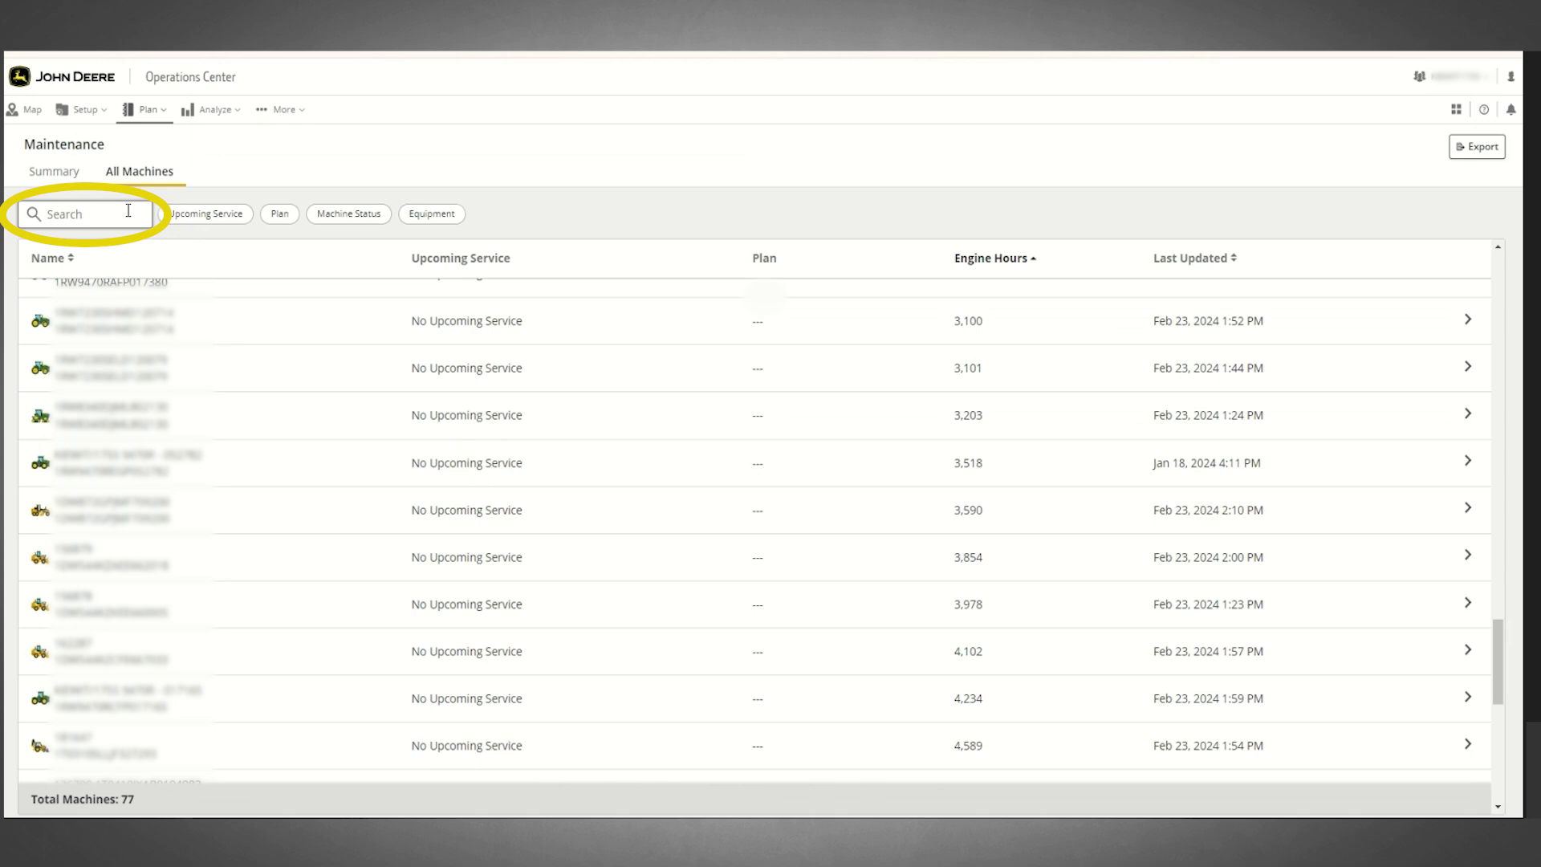
pyautogui.write('156')
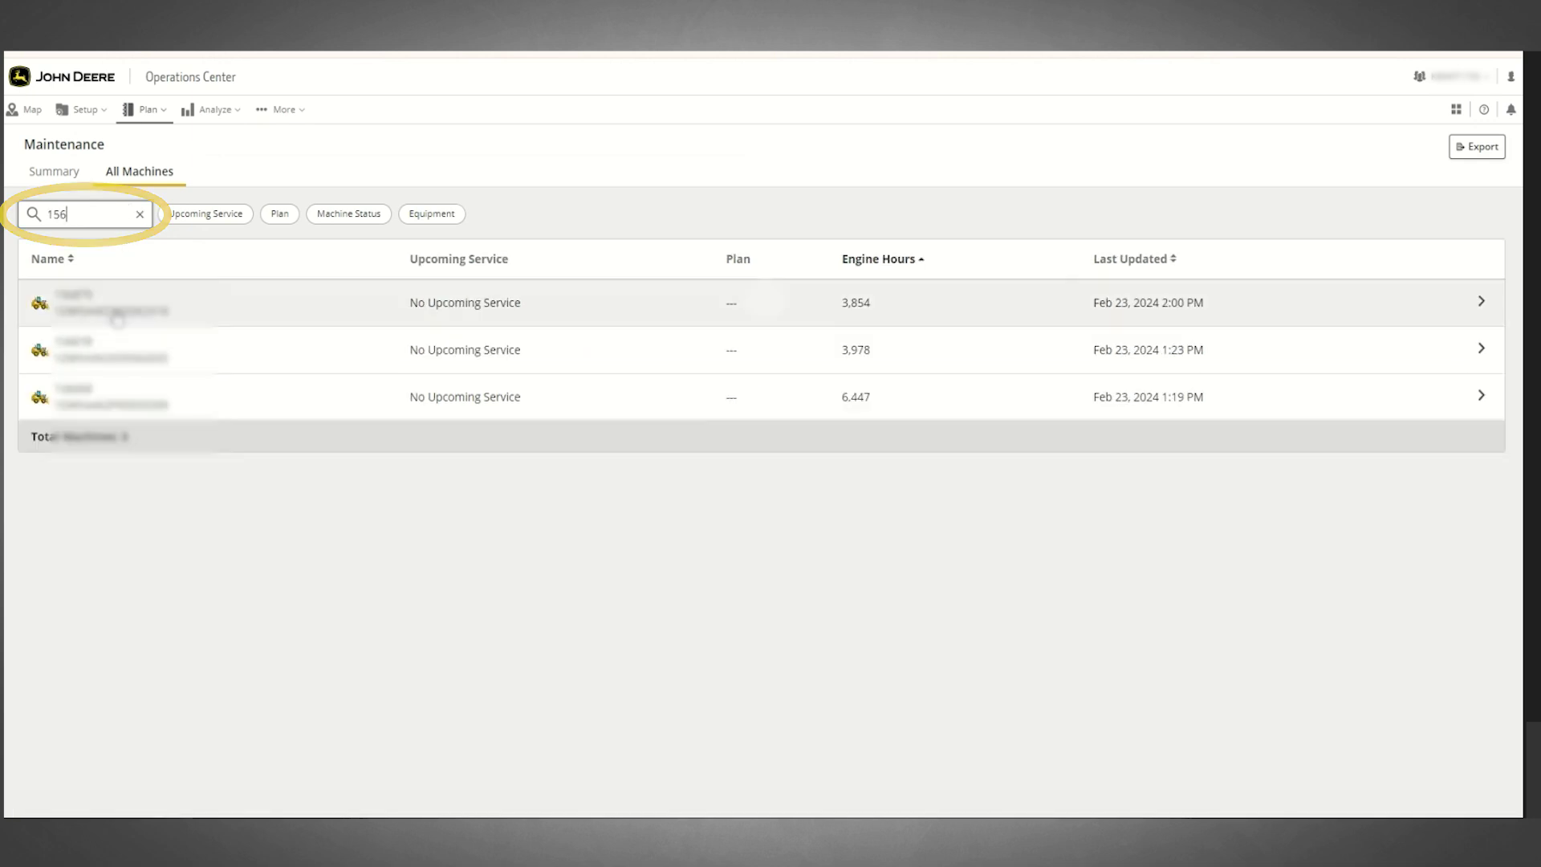
pyautogui.click(140, 215)
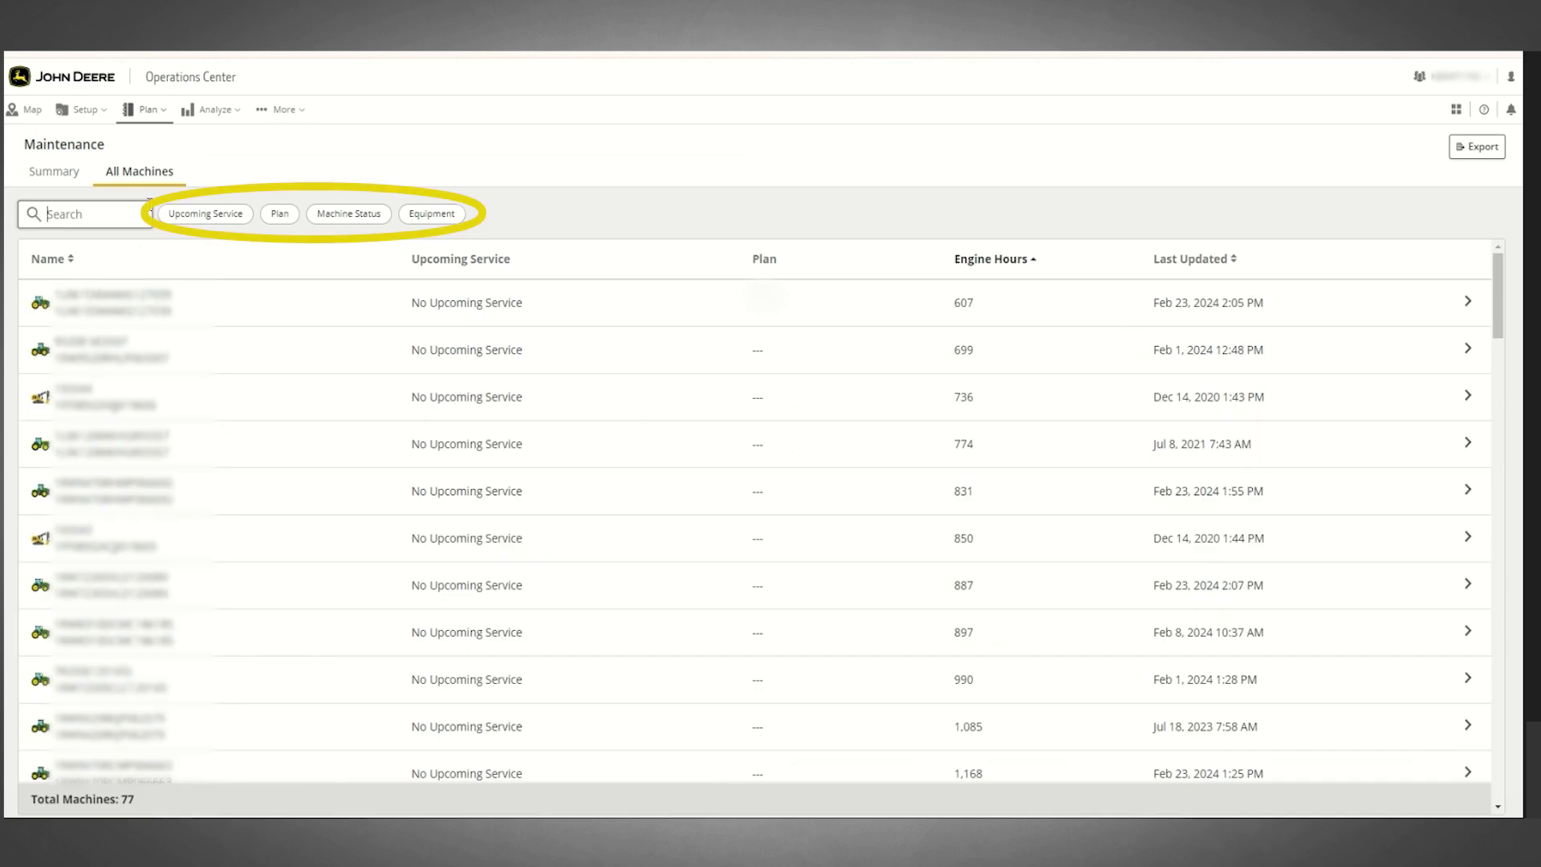
# - Check the Upcoming Service, Plan, Machine Status and Equipment type filters, then find the 1175-hour overdue row
pyautogui.click(226, 221)
pyautogui.click(327, 252)
pyautogui.click(286, 217)
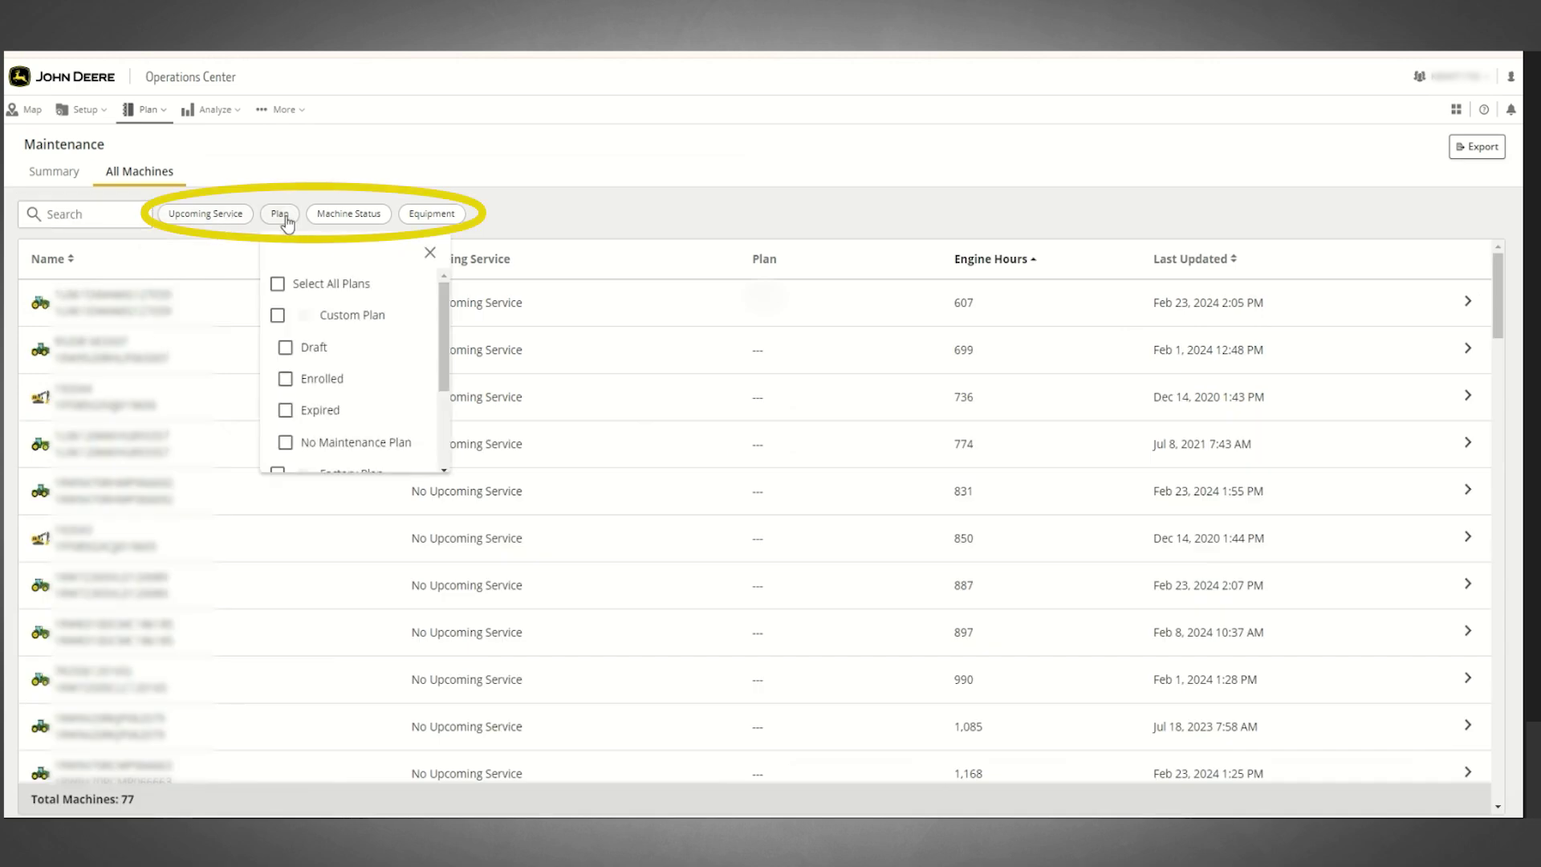
pyautogui.scroll(-2, 353, 369)
pyautogui.scroll(2, 353, 369)
pyautogui.click(430, 253)
pyautogui.click(390, 219)
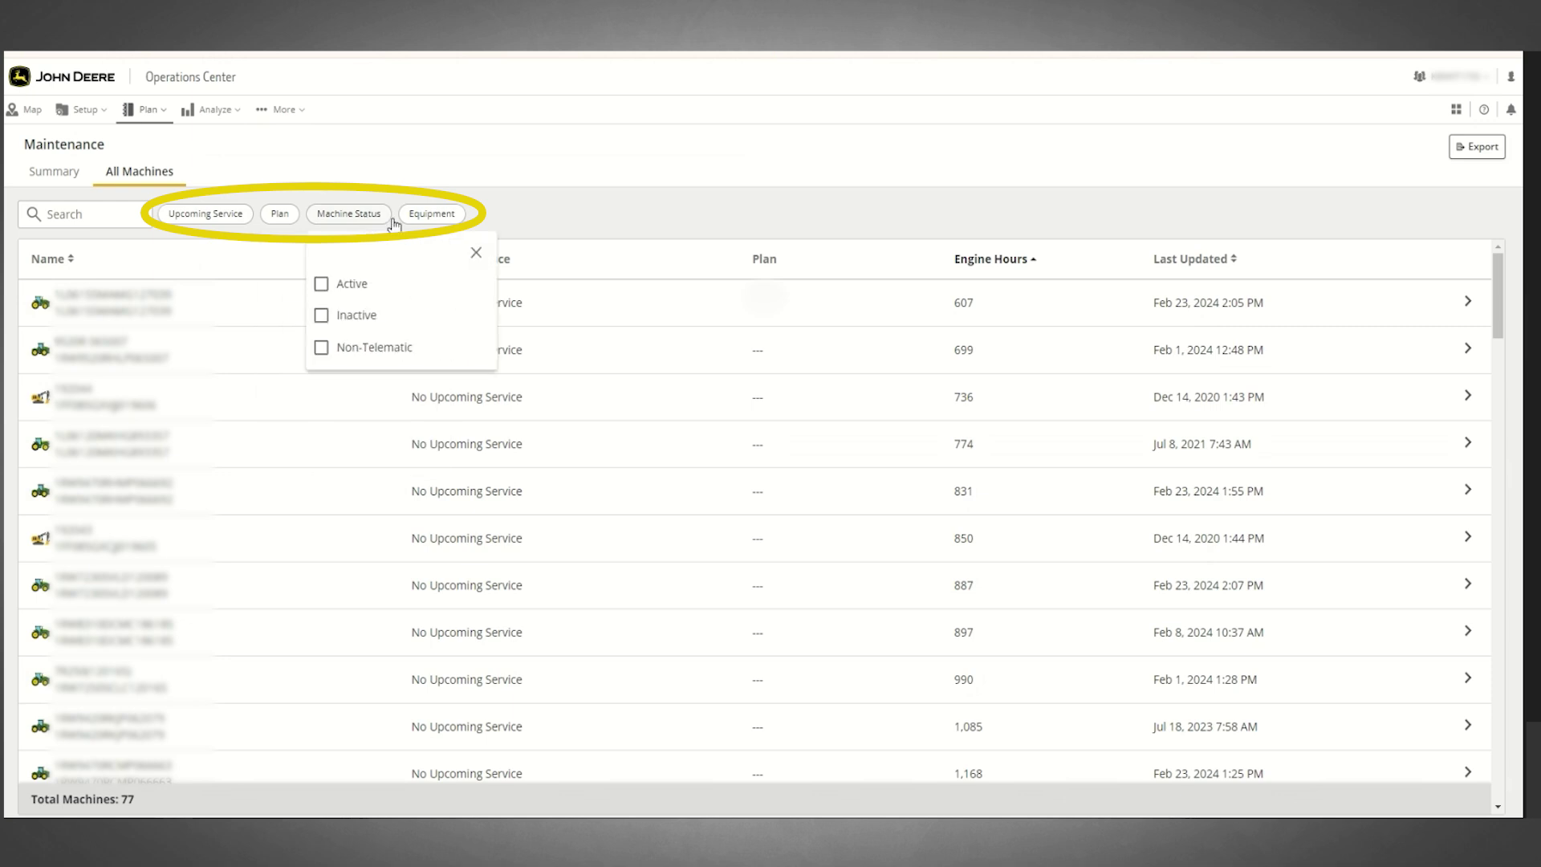
pyautogui.click(476, 252)
pyautogui.click(432, 213)
pyautogui.scroll(-2, 579, 357)
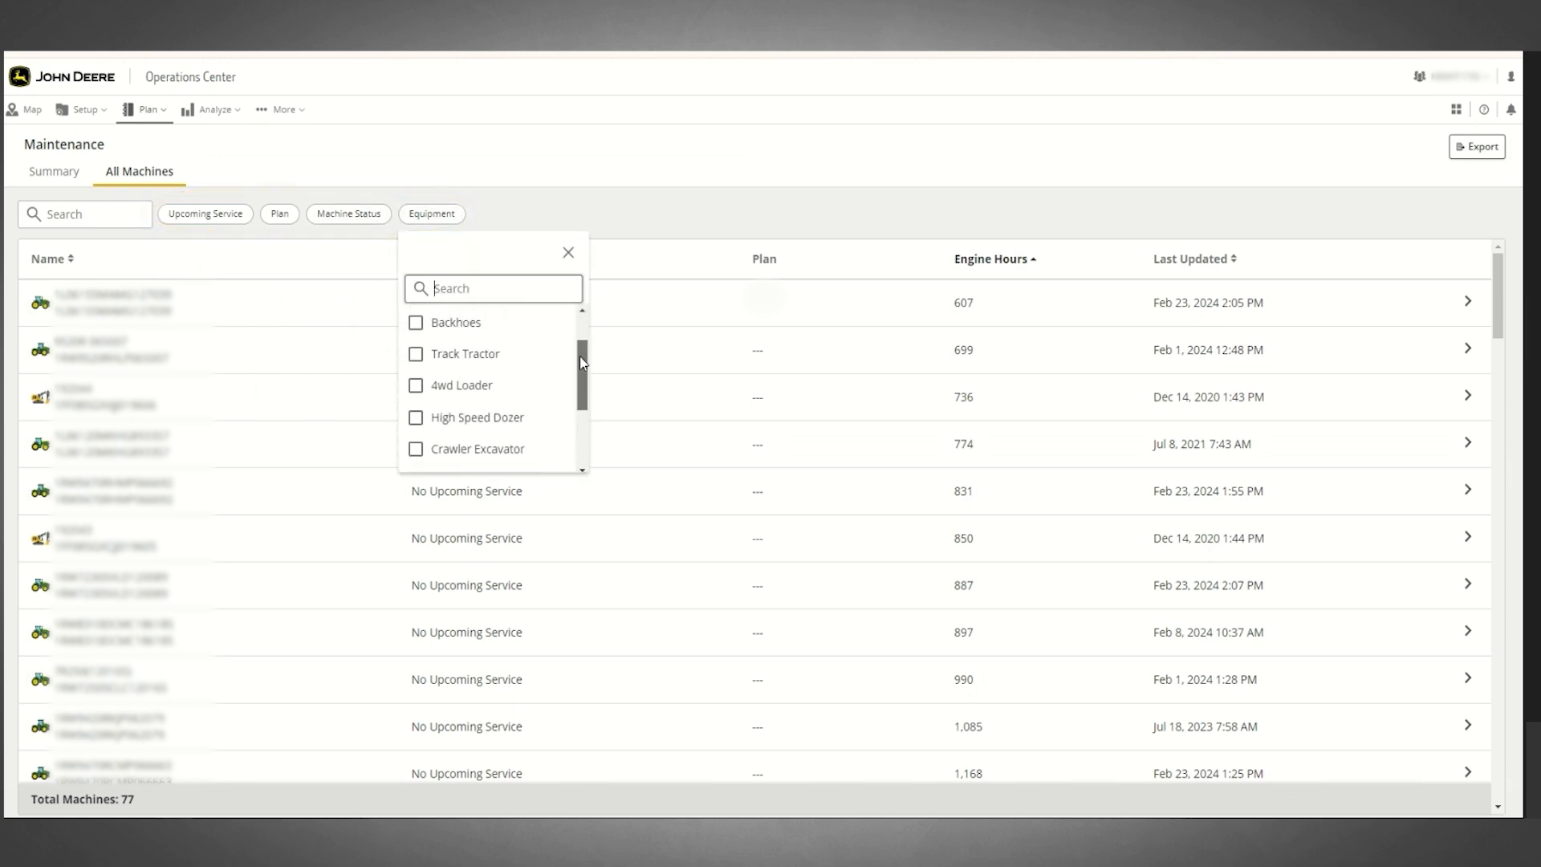
pyautogui.click(568, 252)
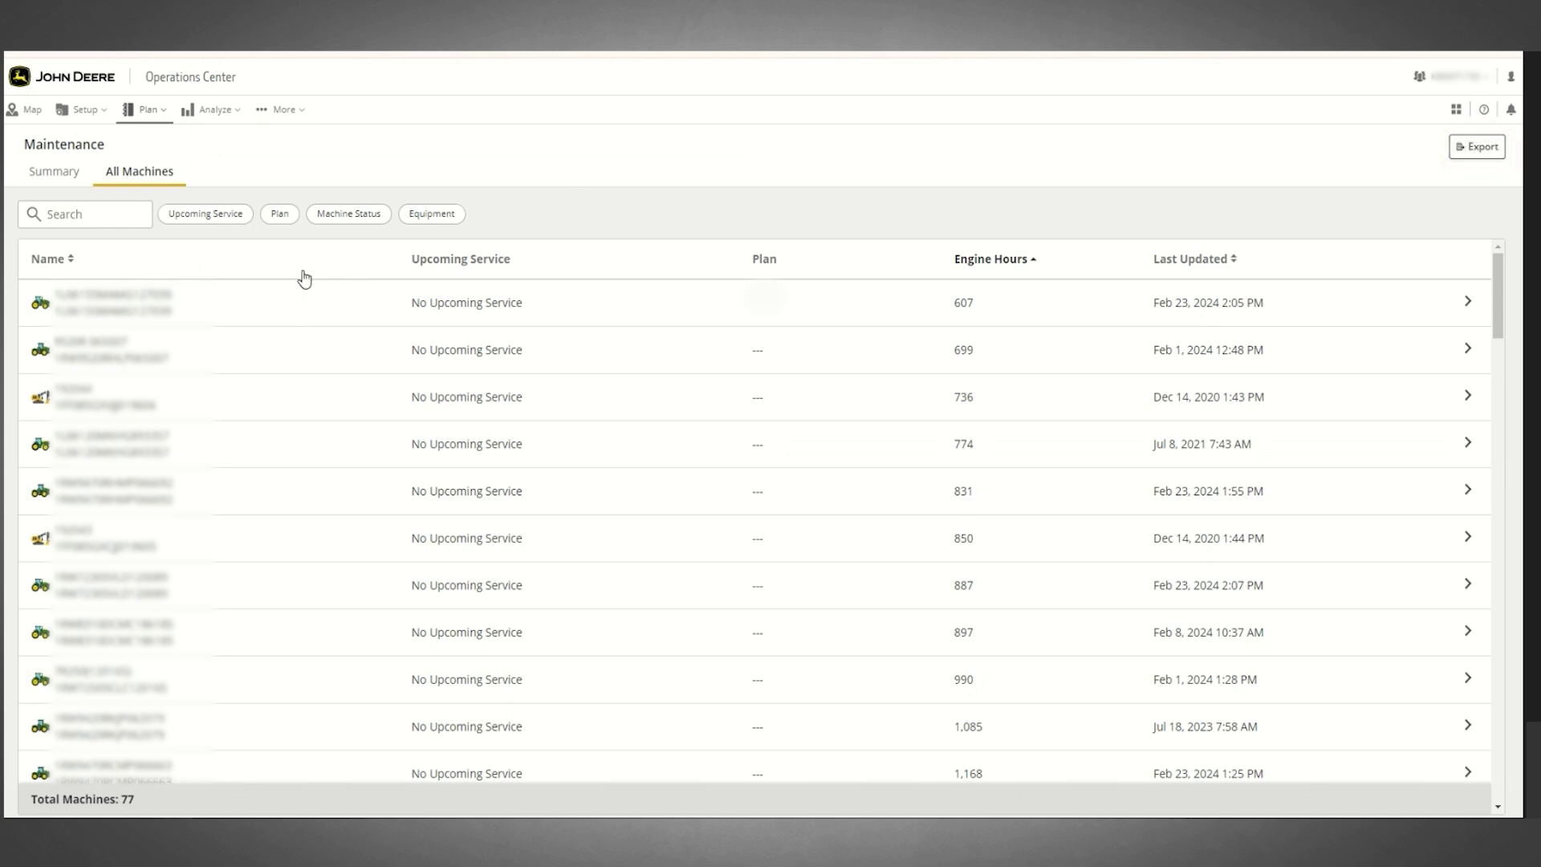
pyautogui.scroll(-10, 623, 311)
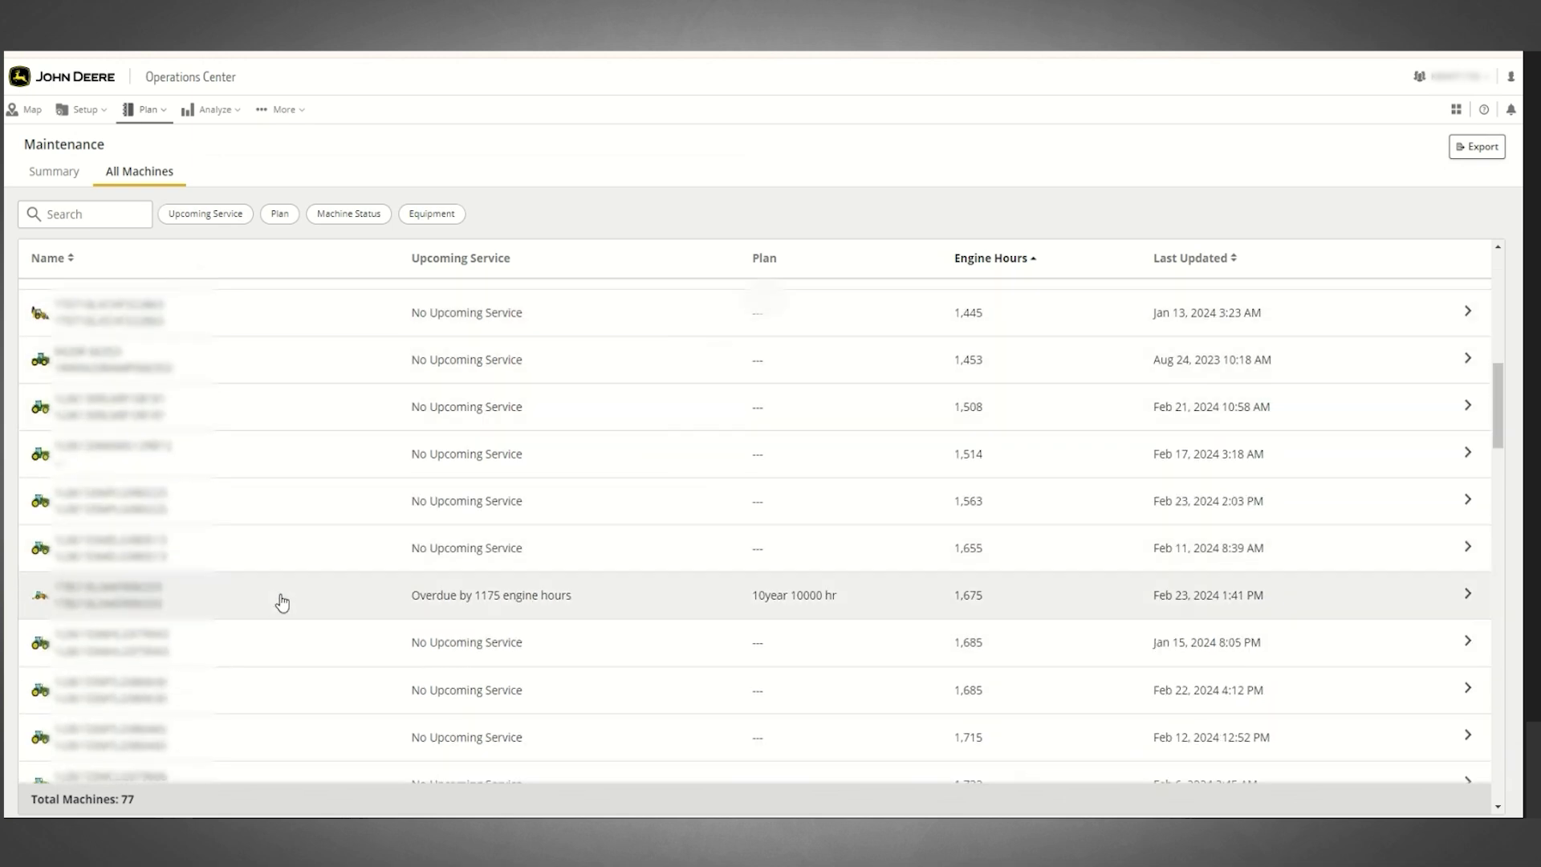
# - Open the machine overdue by 1175 engine hours to see its 40 upcoming service intervals
pyautogui.click(281, 600)
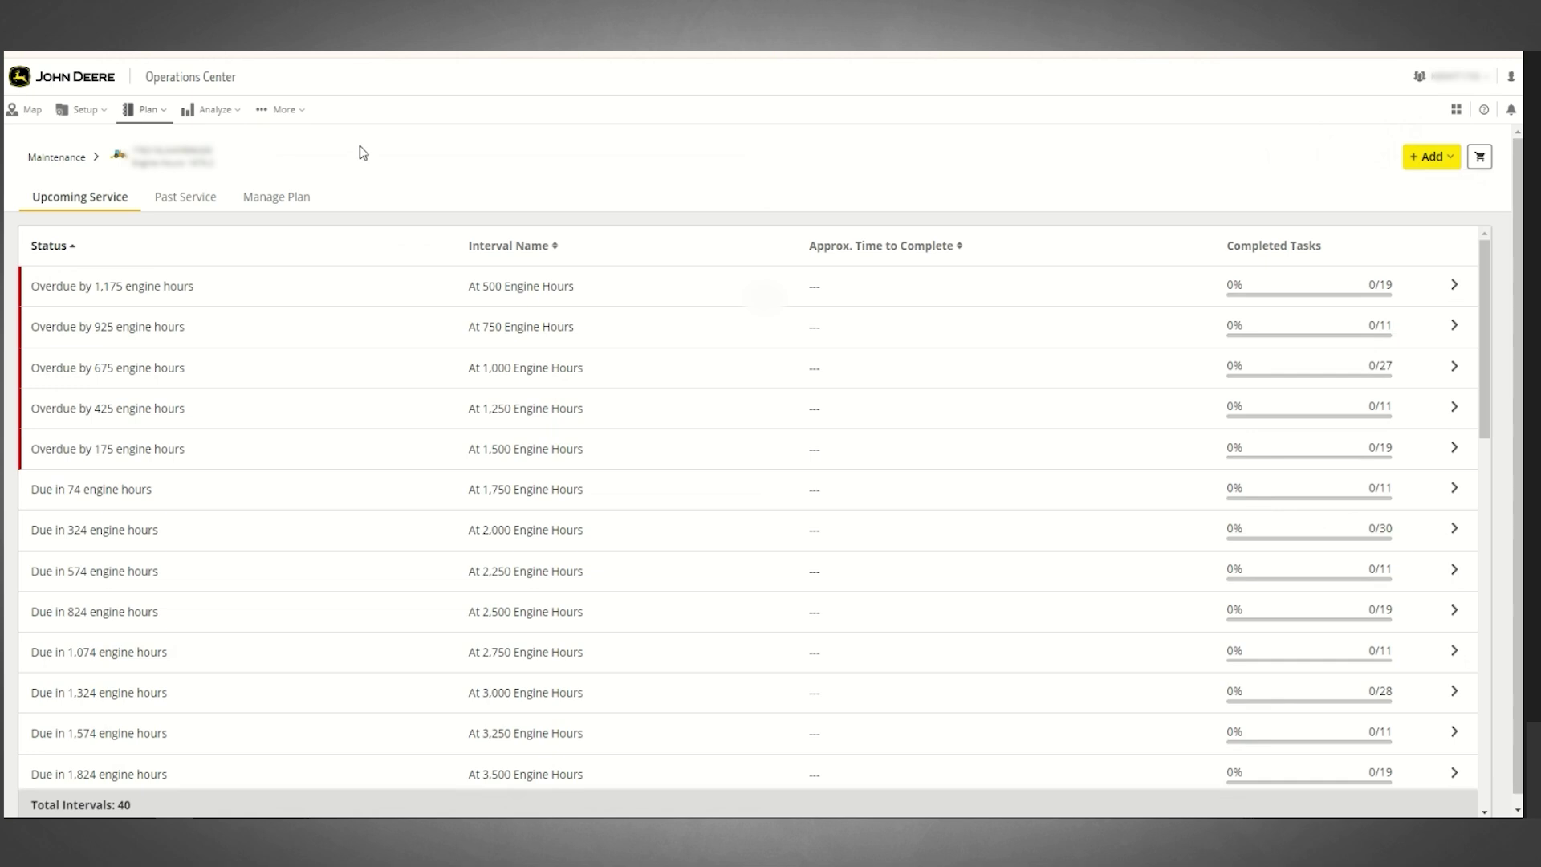
# - Expand the At 500 Engine Hours interval to full width and scroll to its Task Details
pyautogui.click(220, 291)
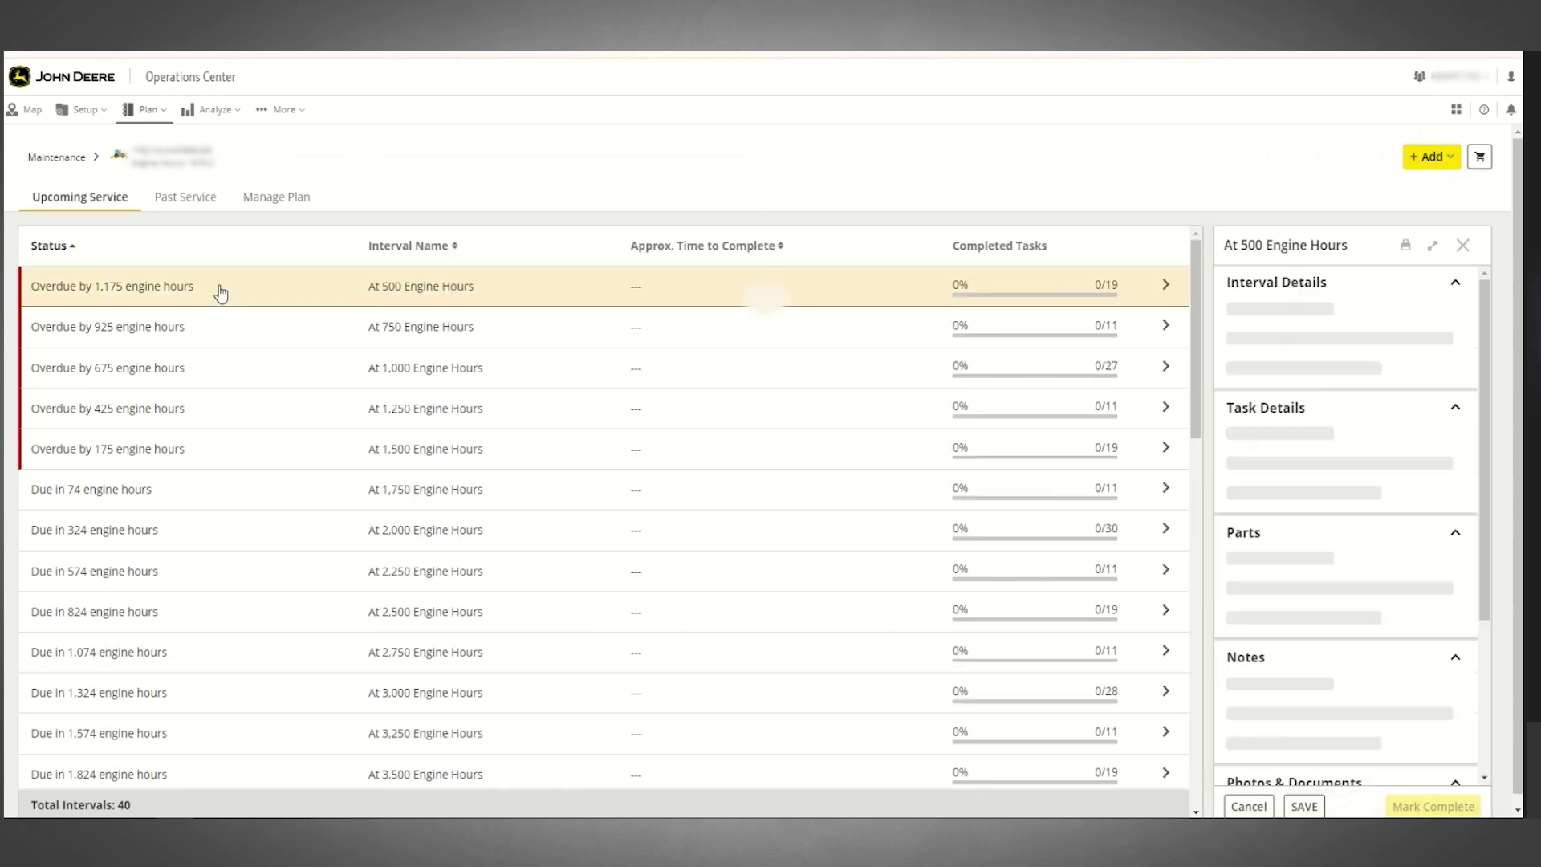
pyautogui.click(1433, 247)
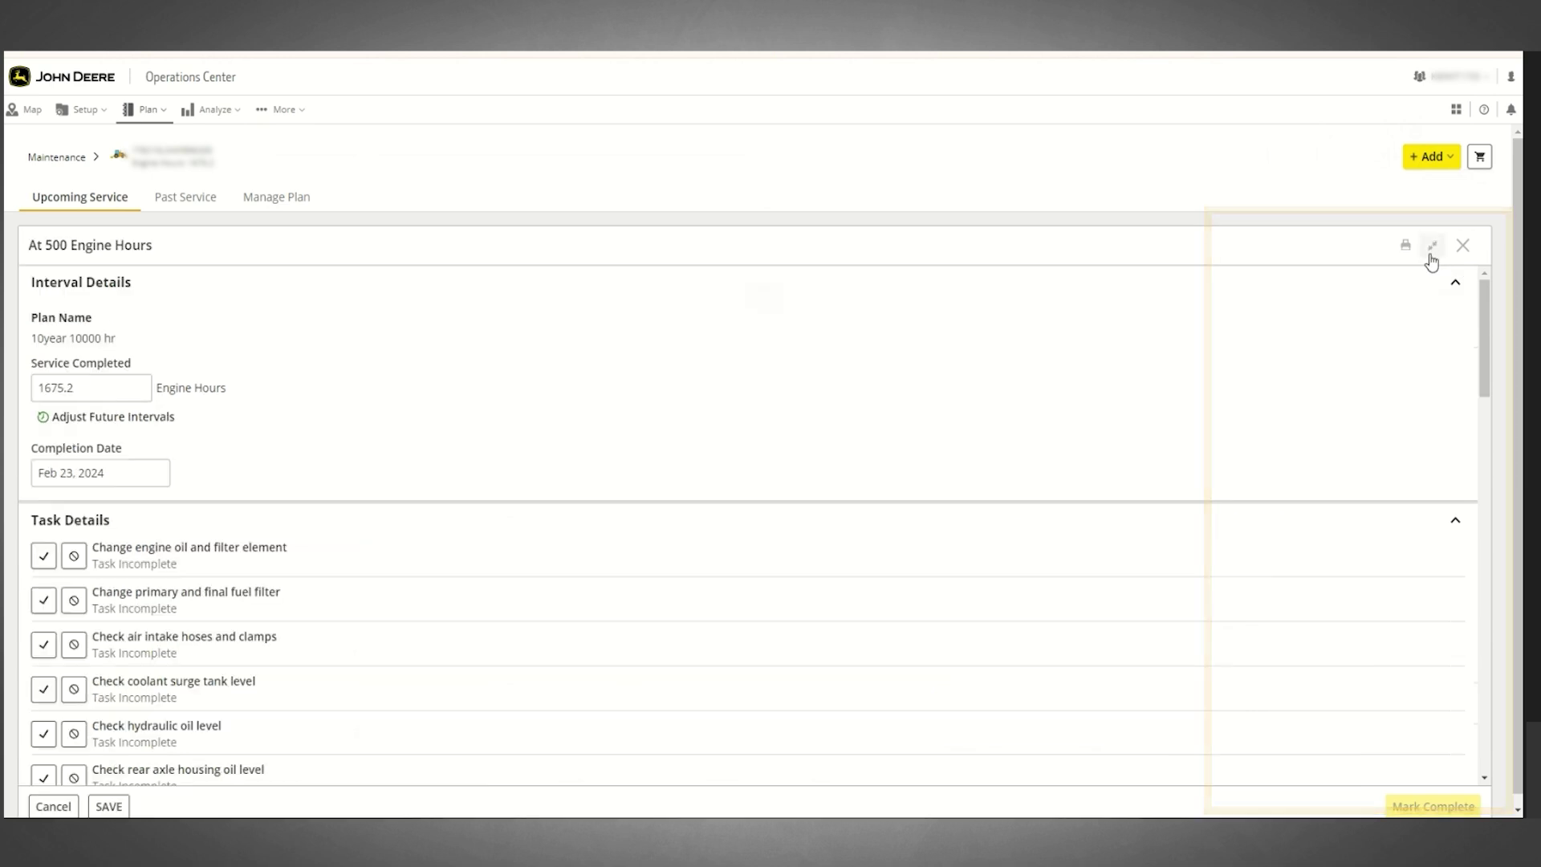
pyautogui.moveTo(1488, 310); pyautogui.dragTo(1486, 363)
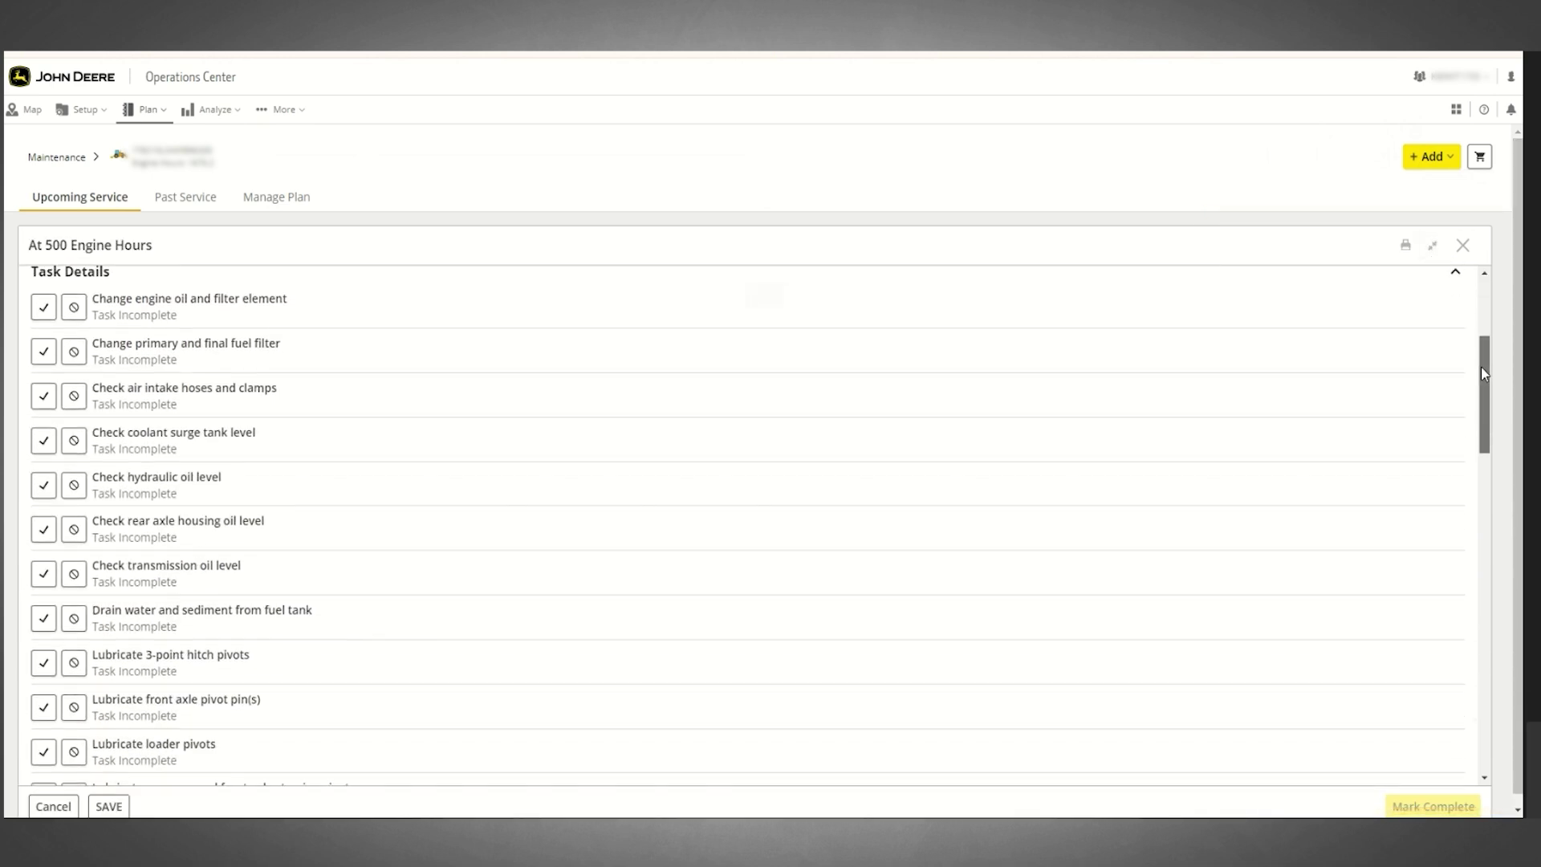
pyautogui.moveTo(1481, 367); pyautogui.dragTo(1452, 407)
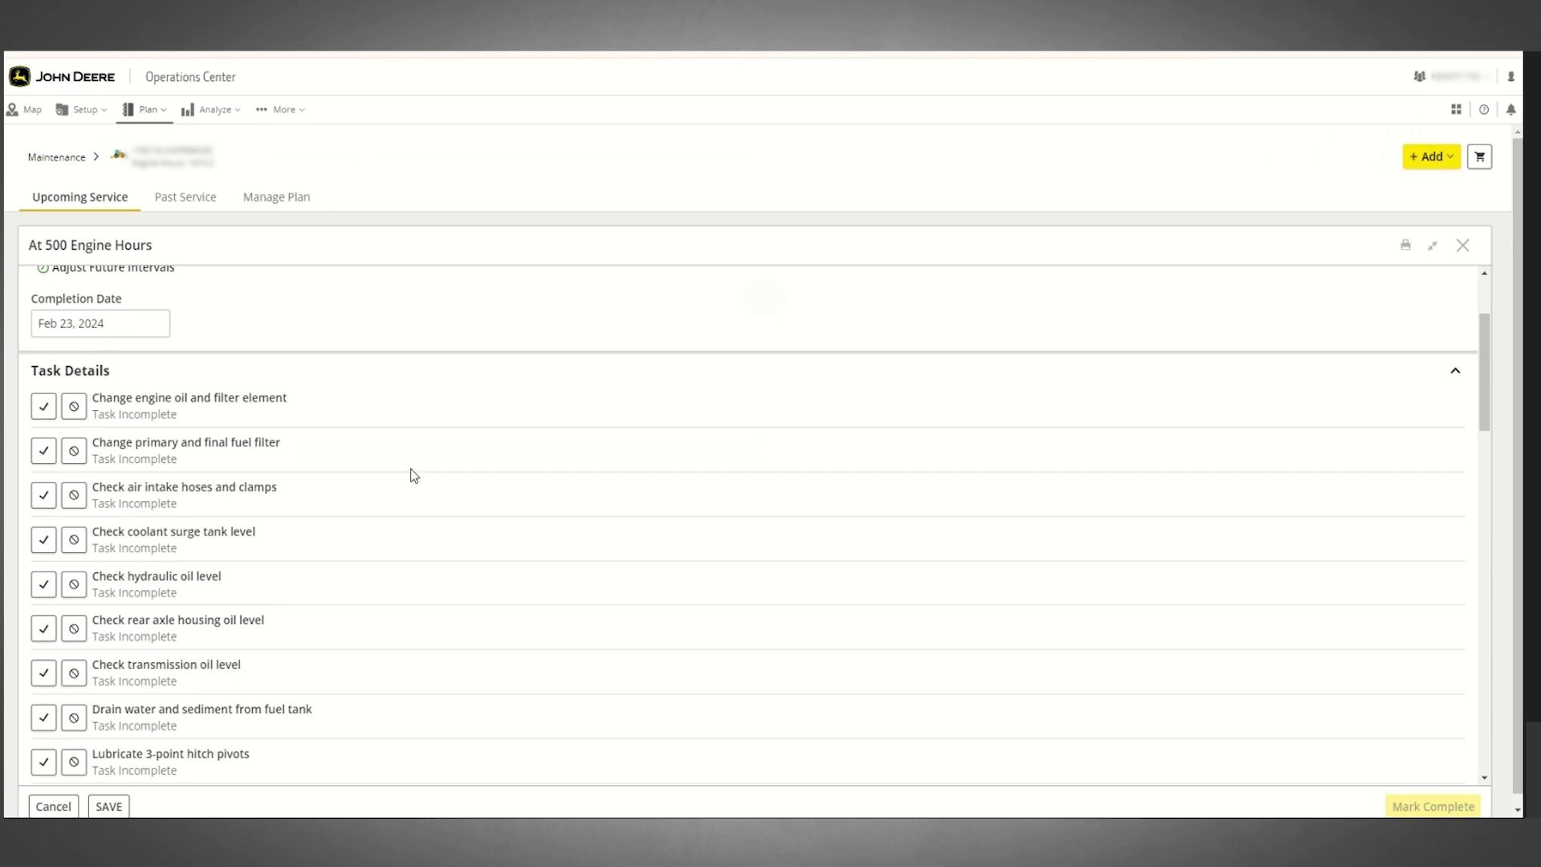
pyautogui.click(45, 409)
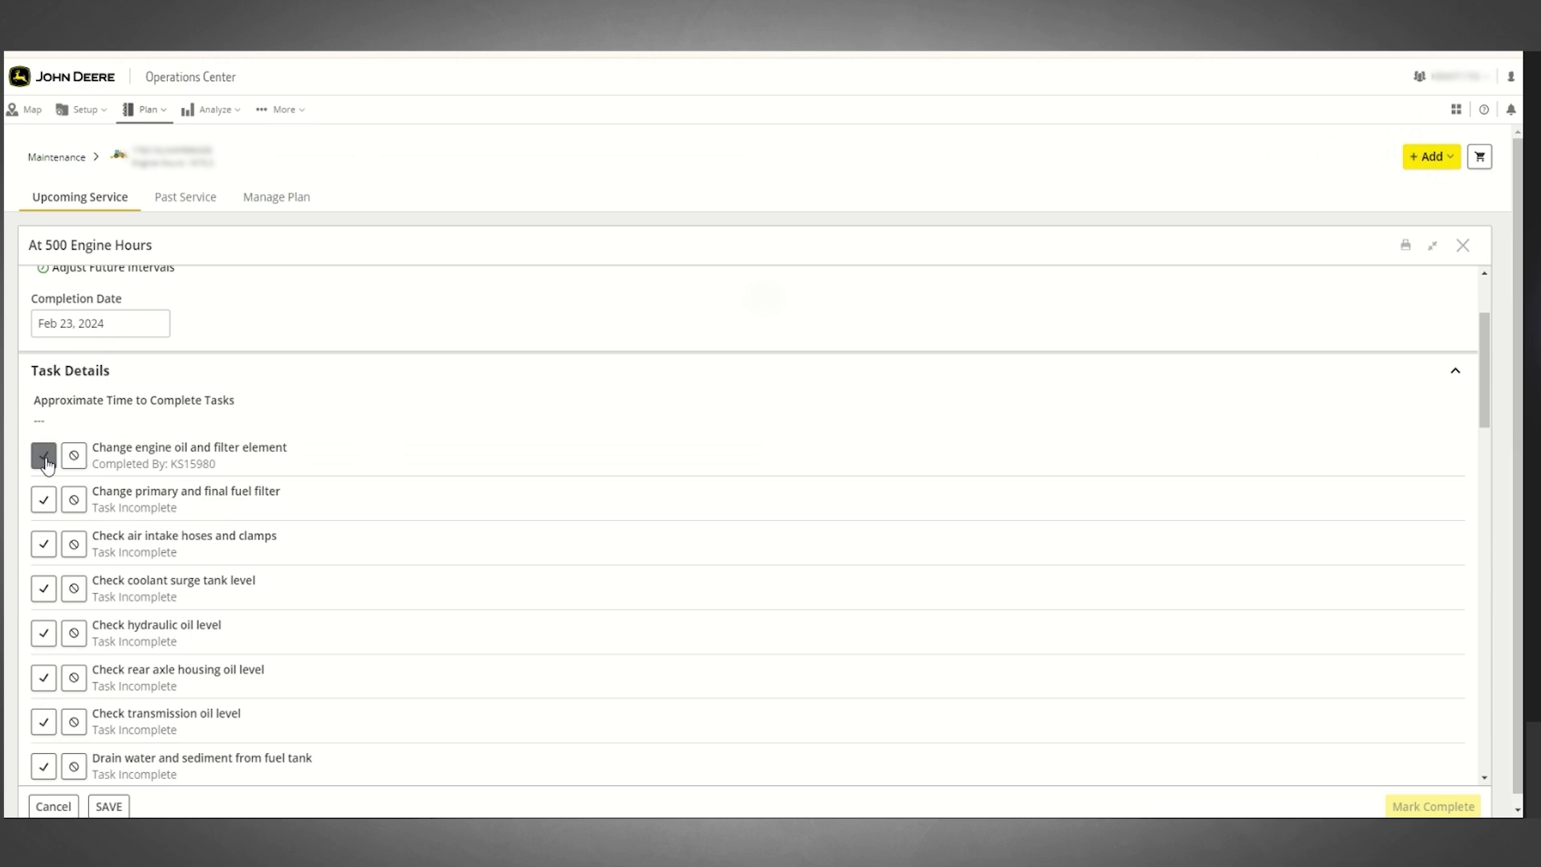
pyautogui.click(45, 458)
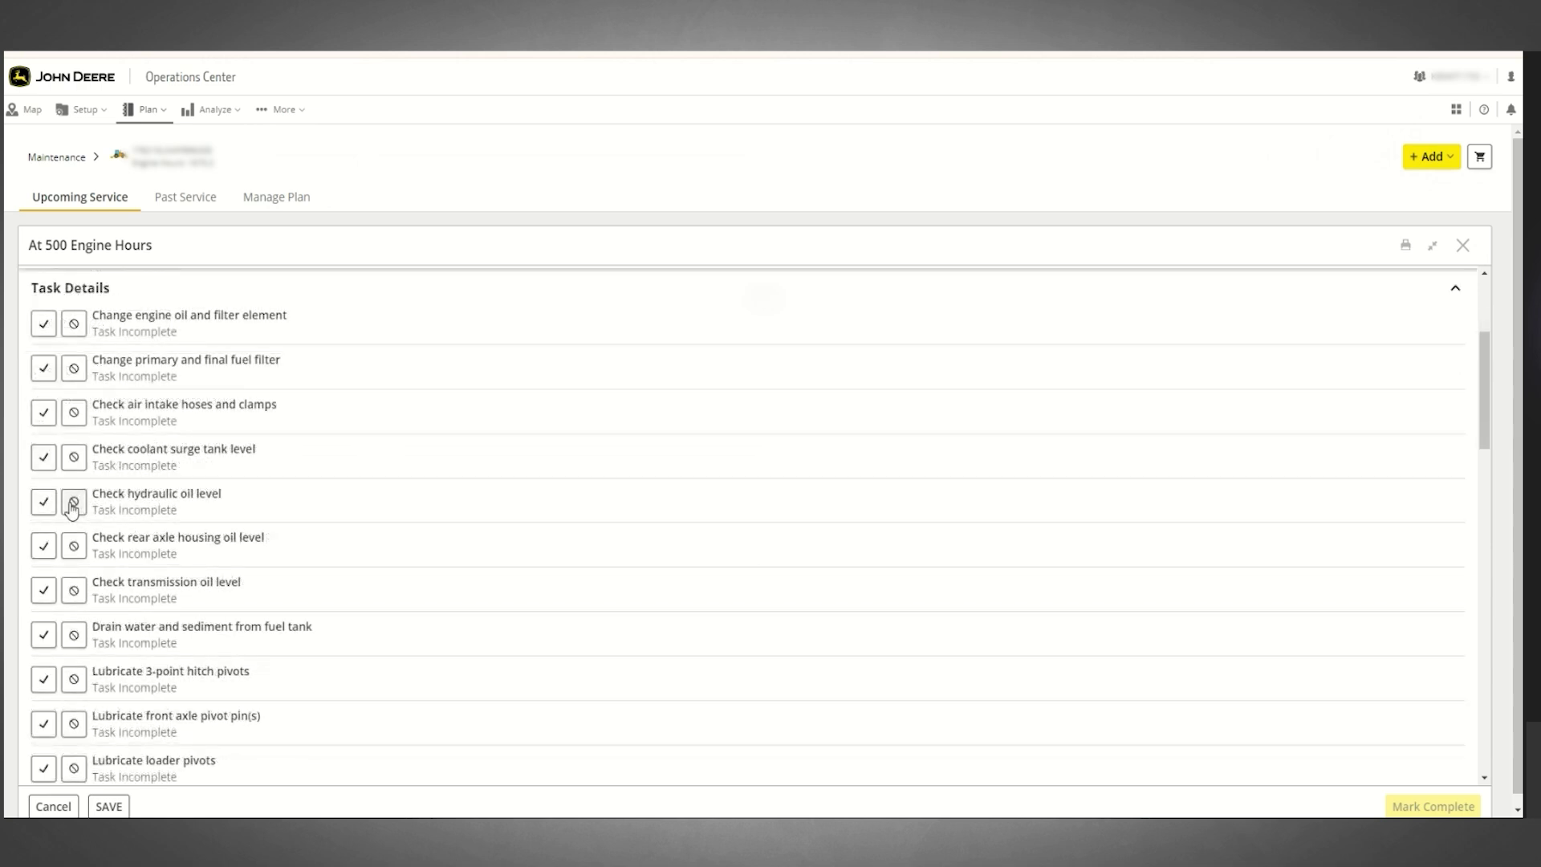
pyautogui.scroll(-8, 72, 507)
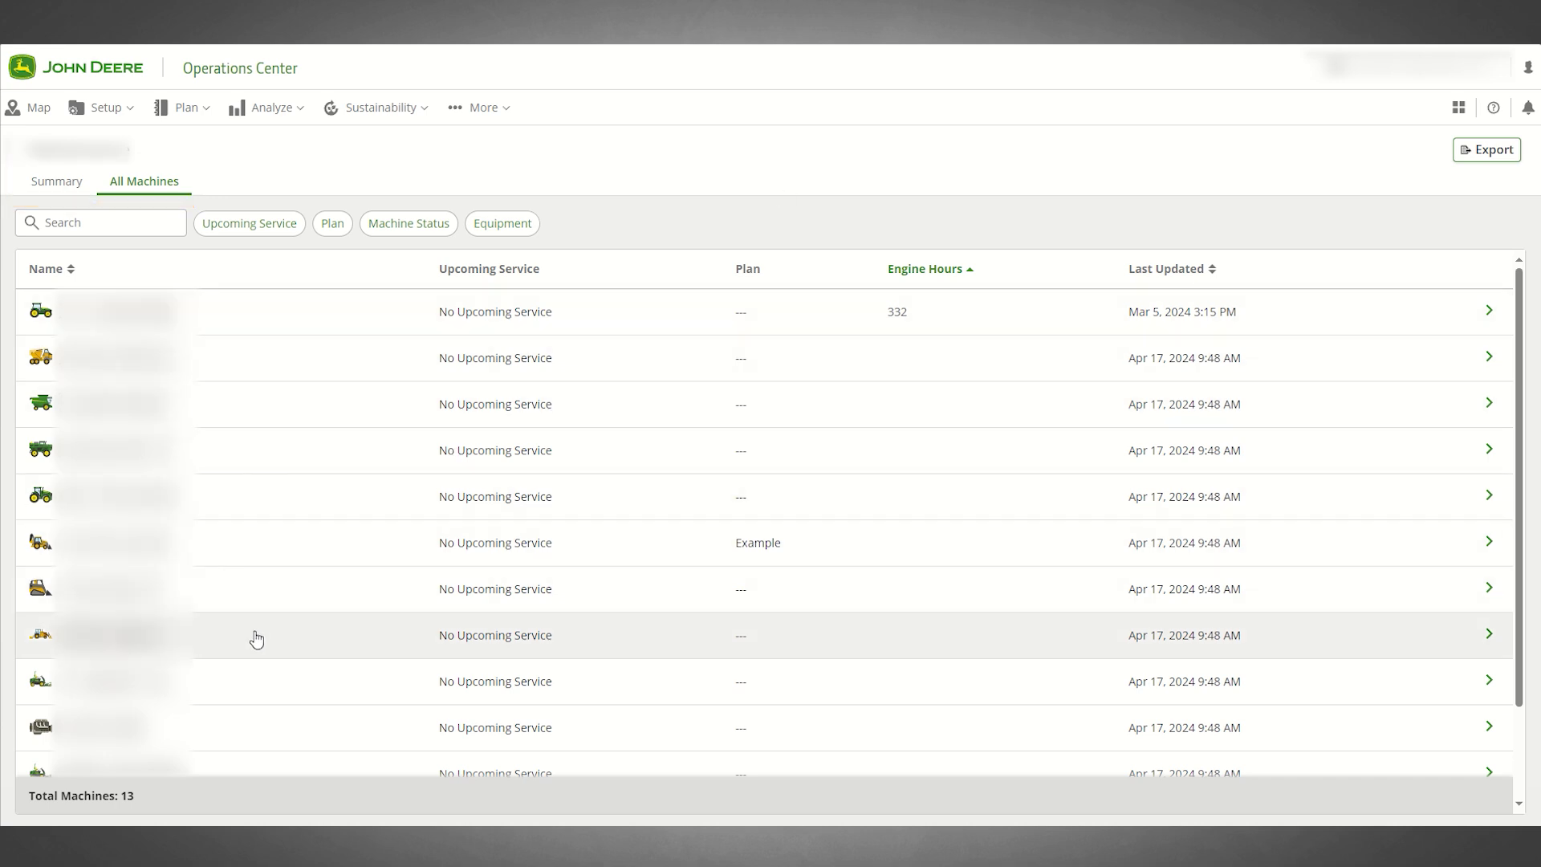
# - Open the eighth machine, which has no engine hours, on its Manage Plan tab
pyautogui.click(256, 636)
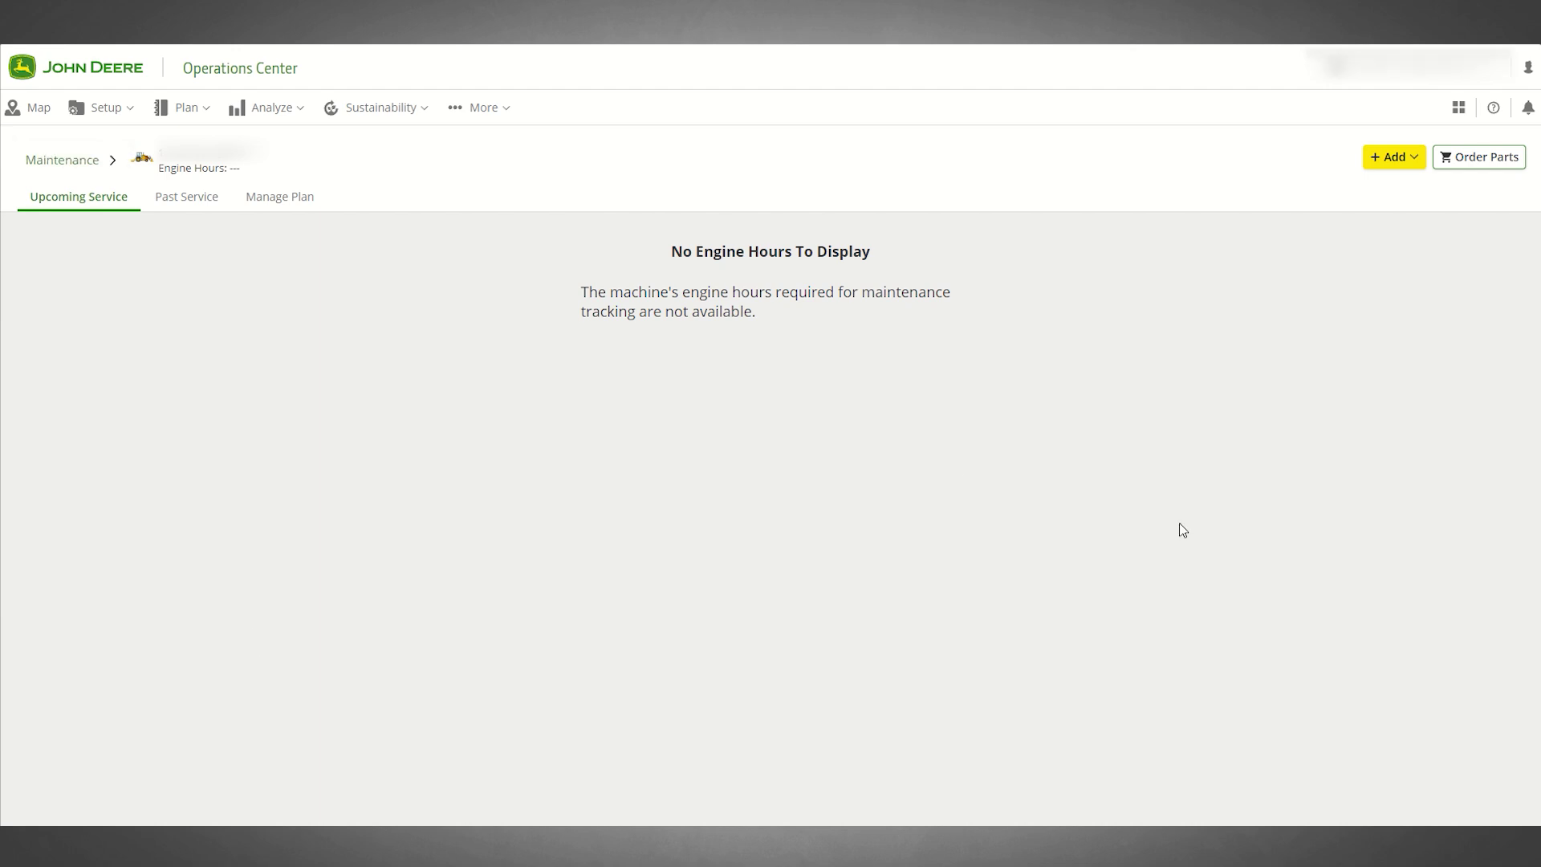
pyautogui.click(295, 210)
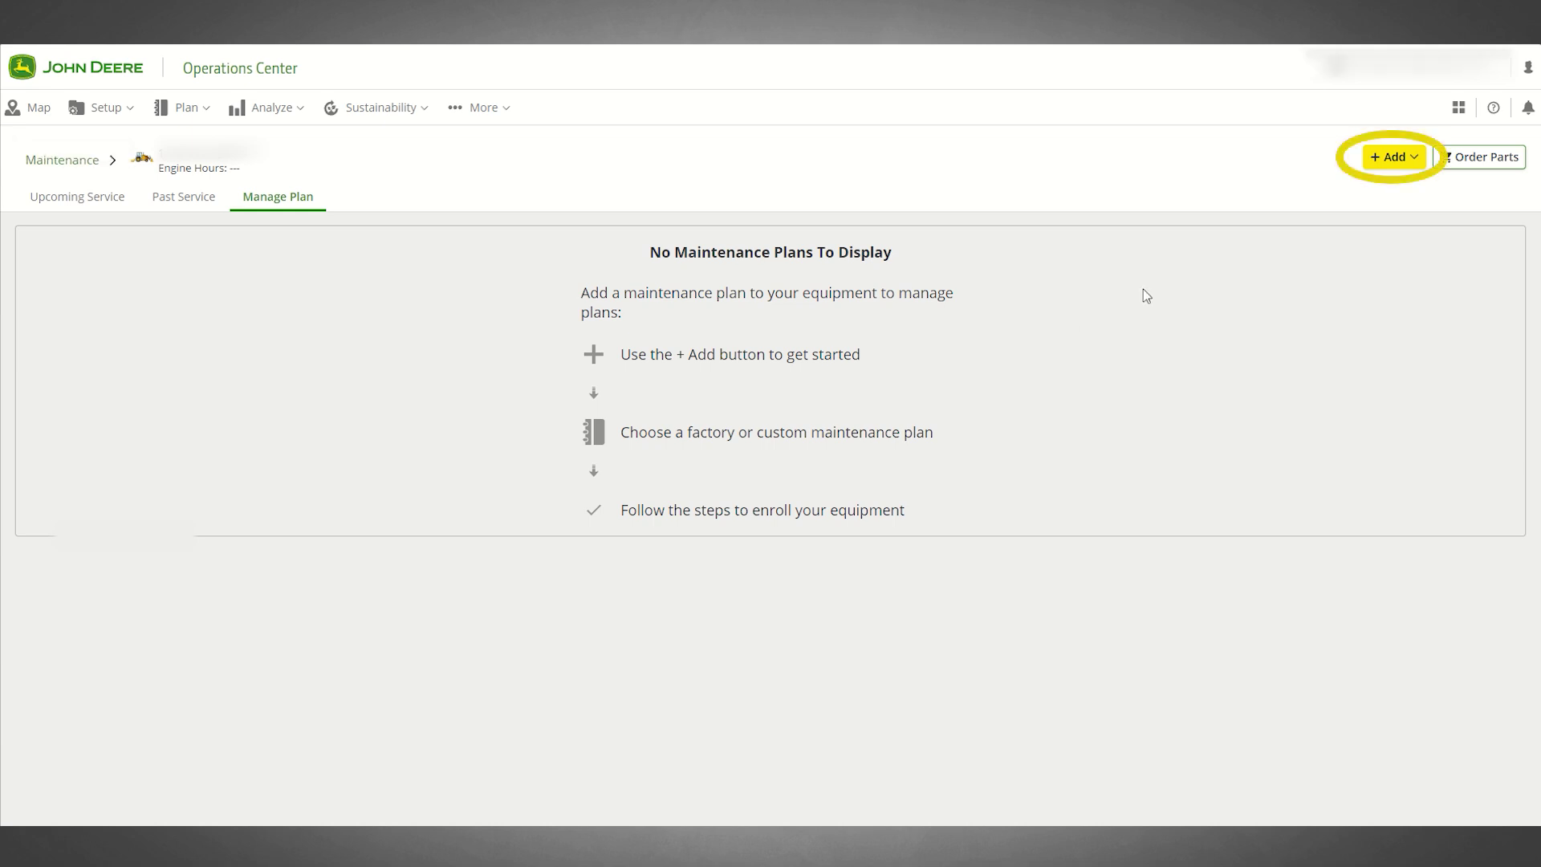
# - Add a factory maintenance plan using Option 1 and proceed to the plan details step
pyautogui.click(1393, 164)
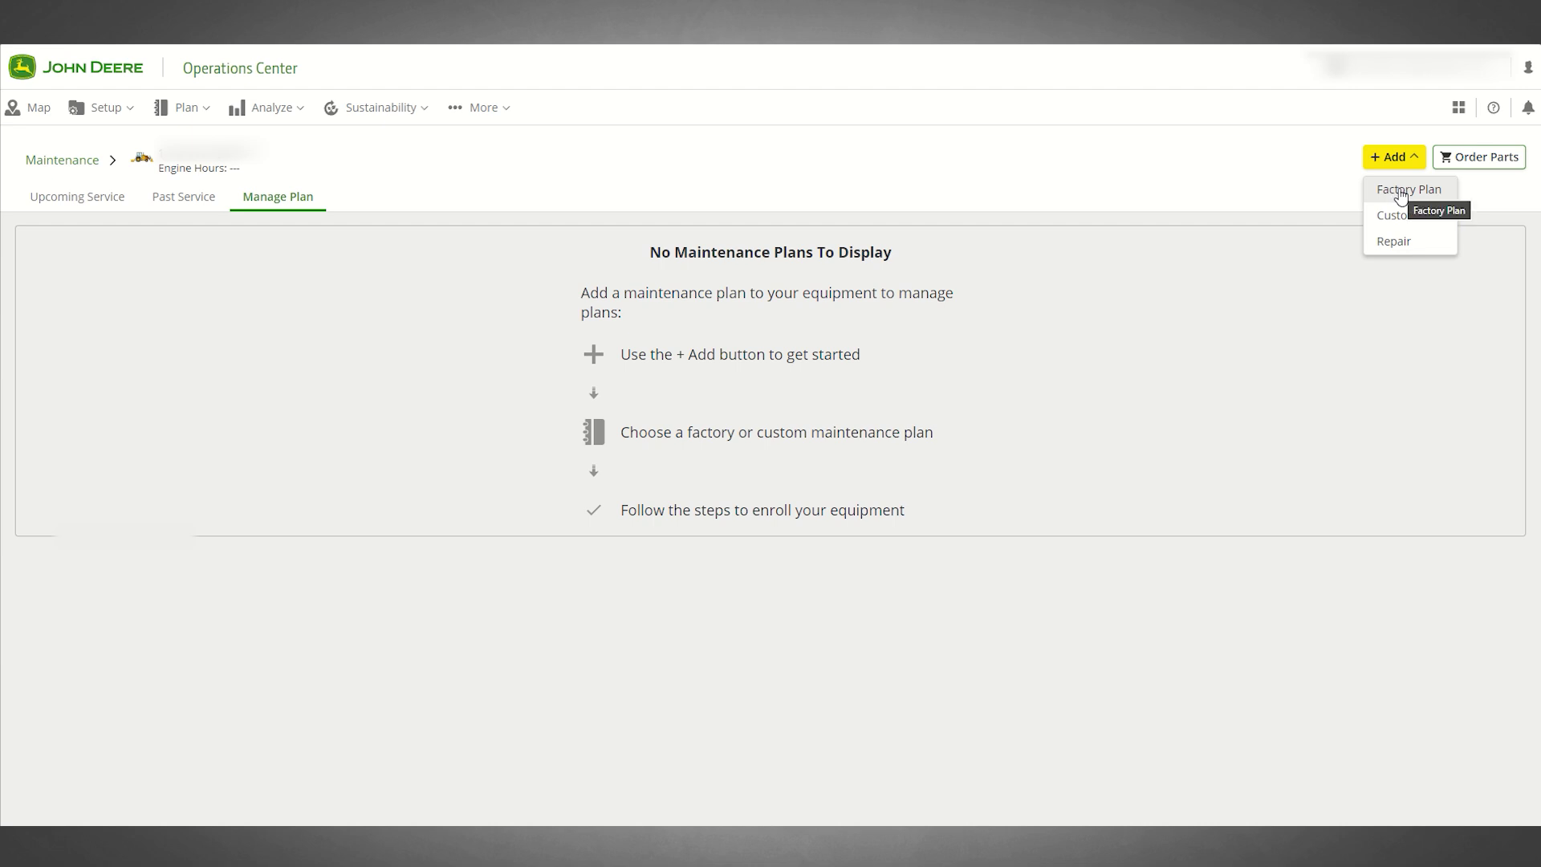
pyautogui.click(1401, 190)
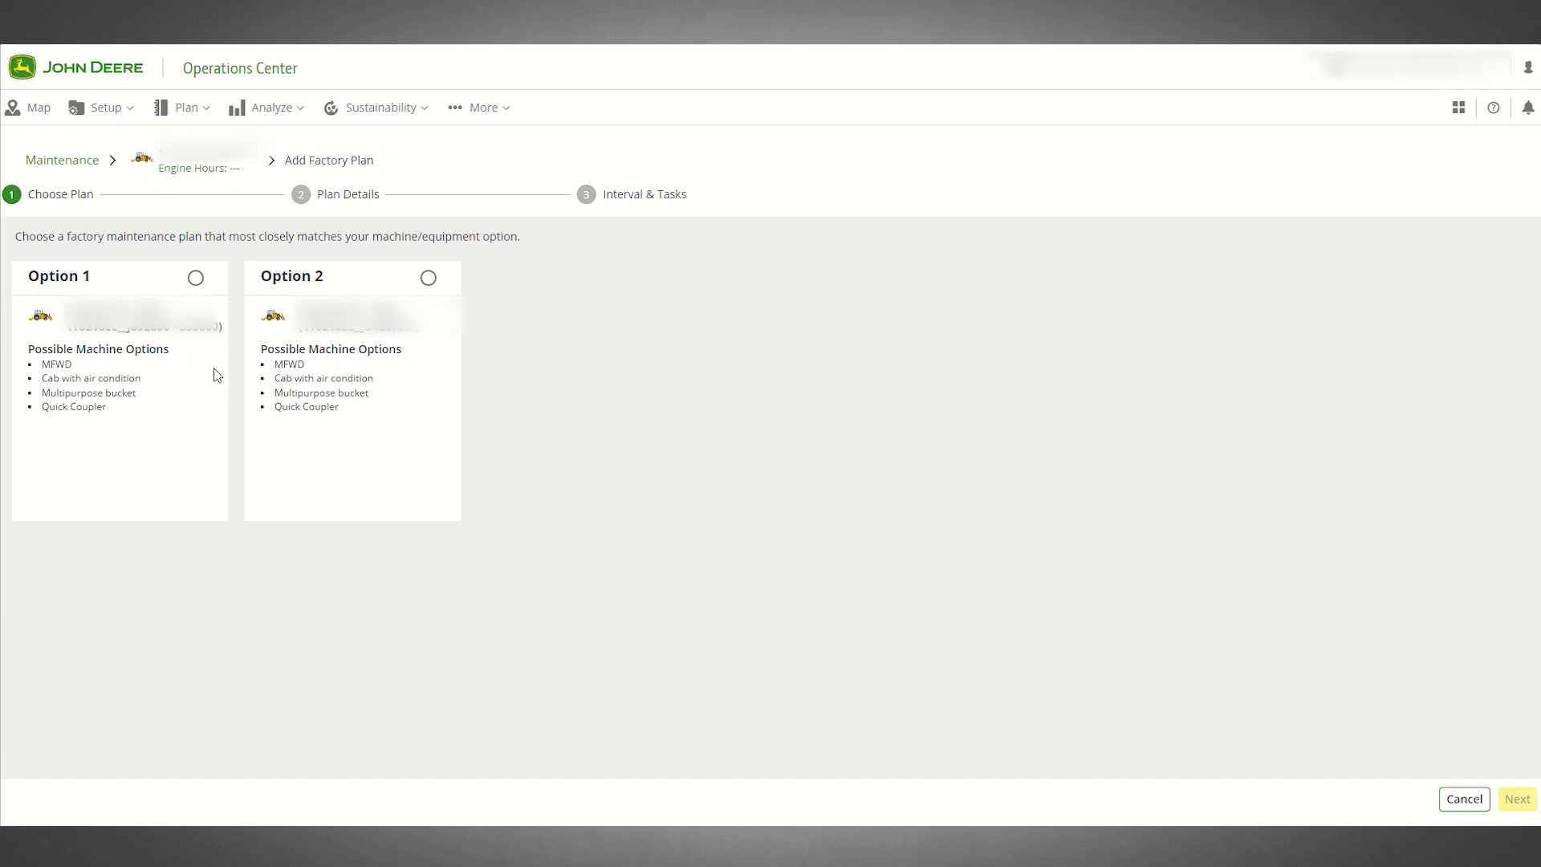
pyautogui.click(196, 278)
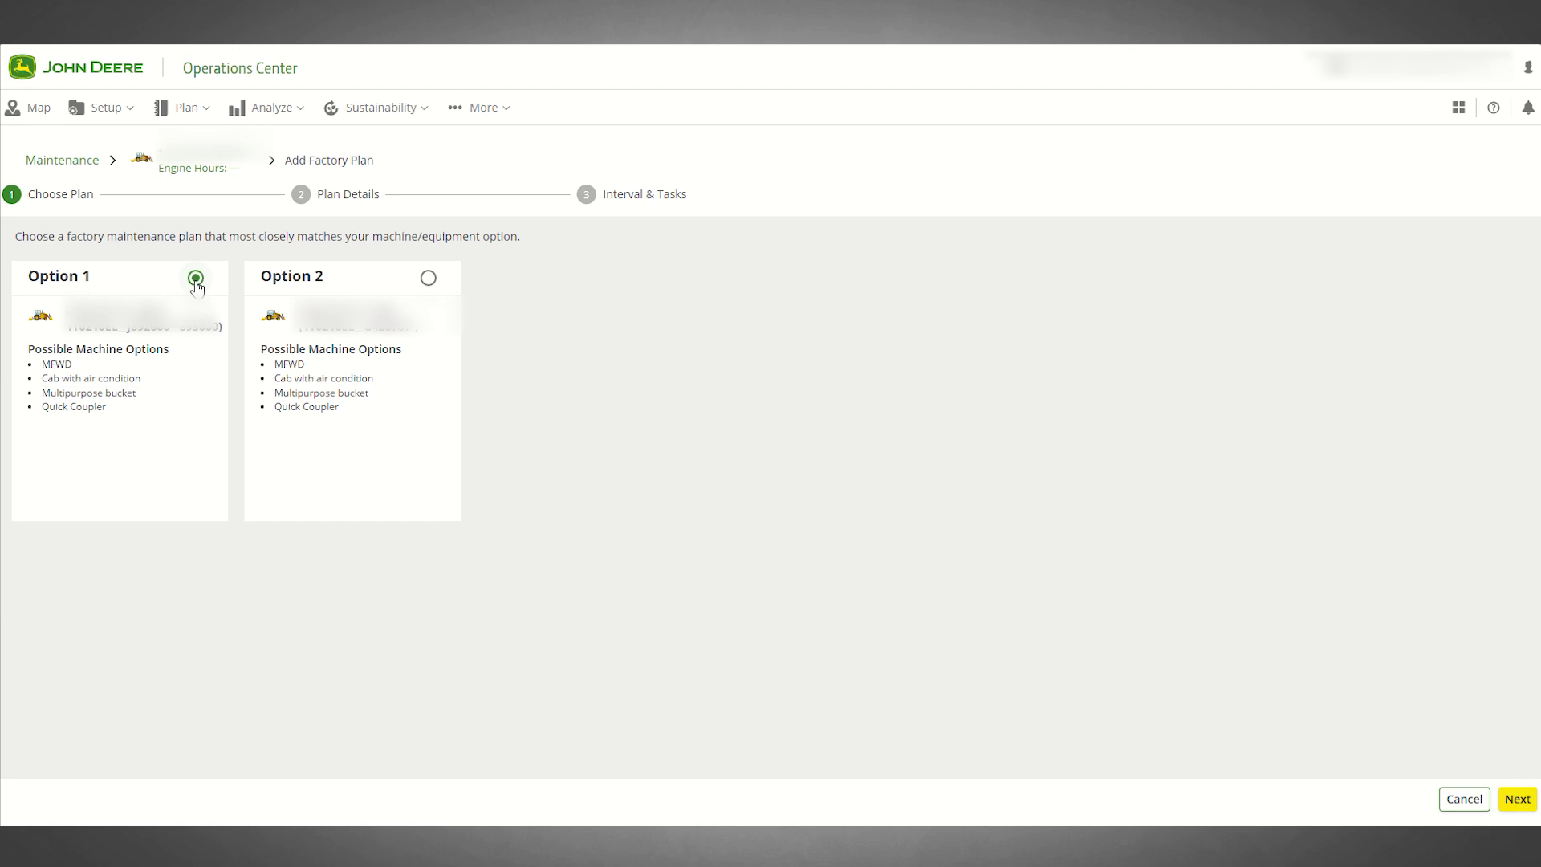
pyautogui.click(1515, 798)
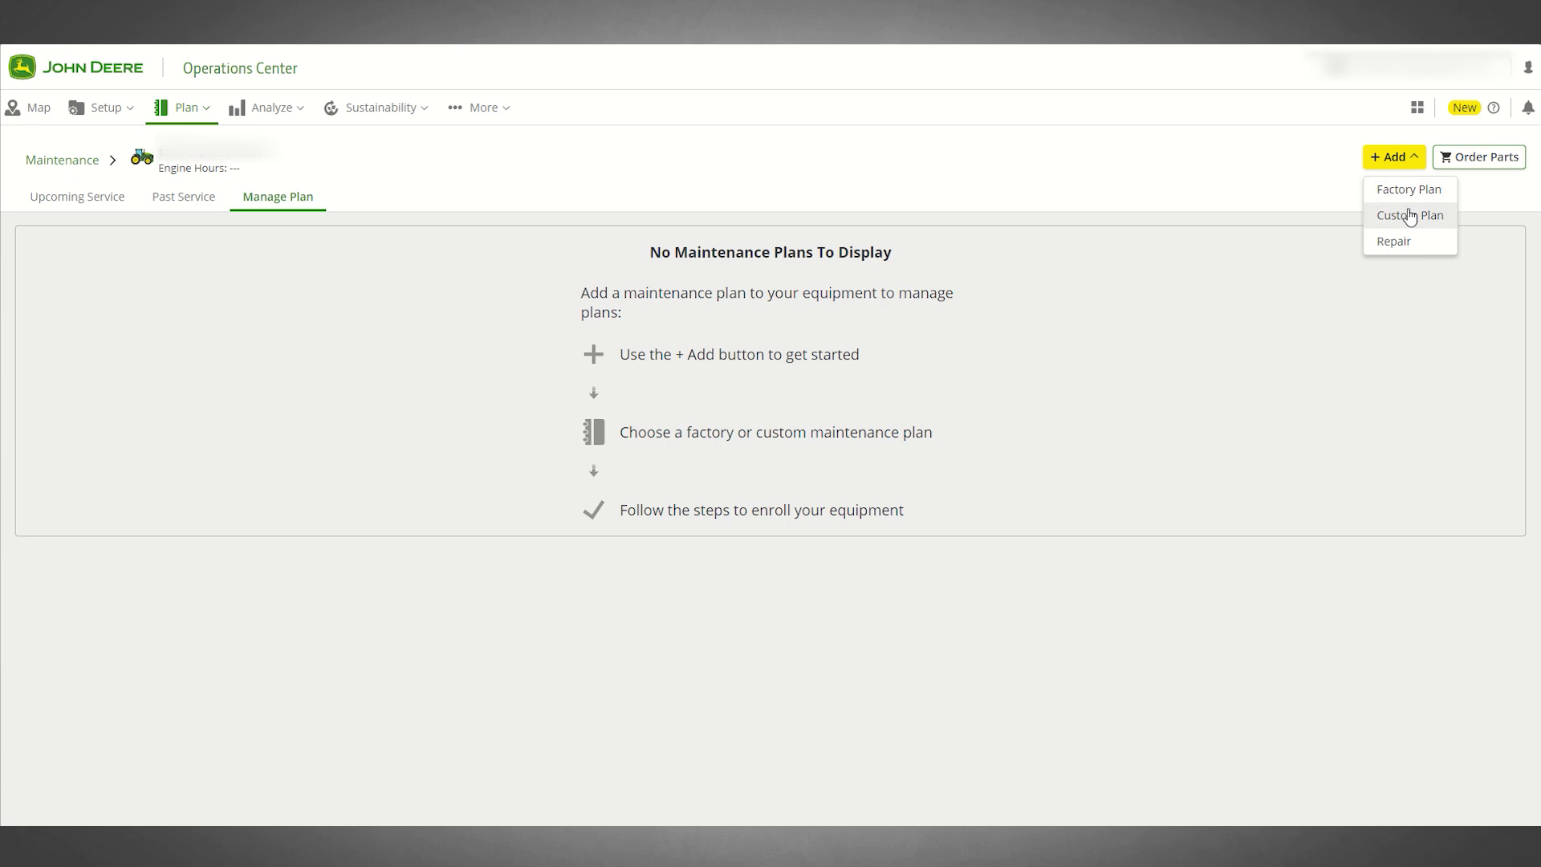
# - Choose Add > Custom Plan to open the empty Plan Details form
pyautogui.click(1410, 216)
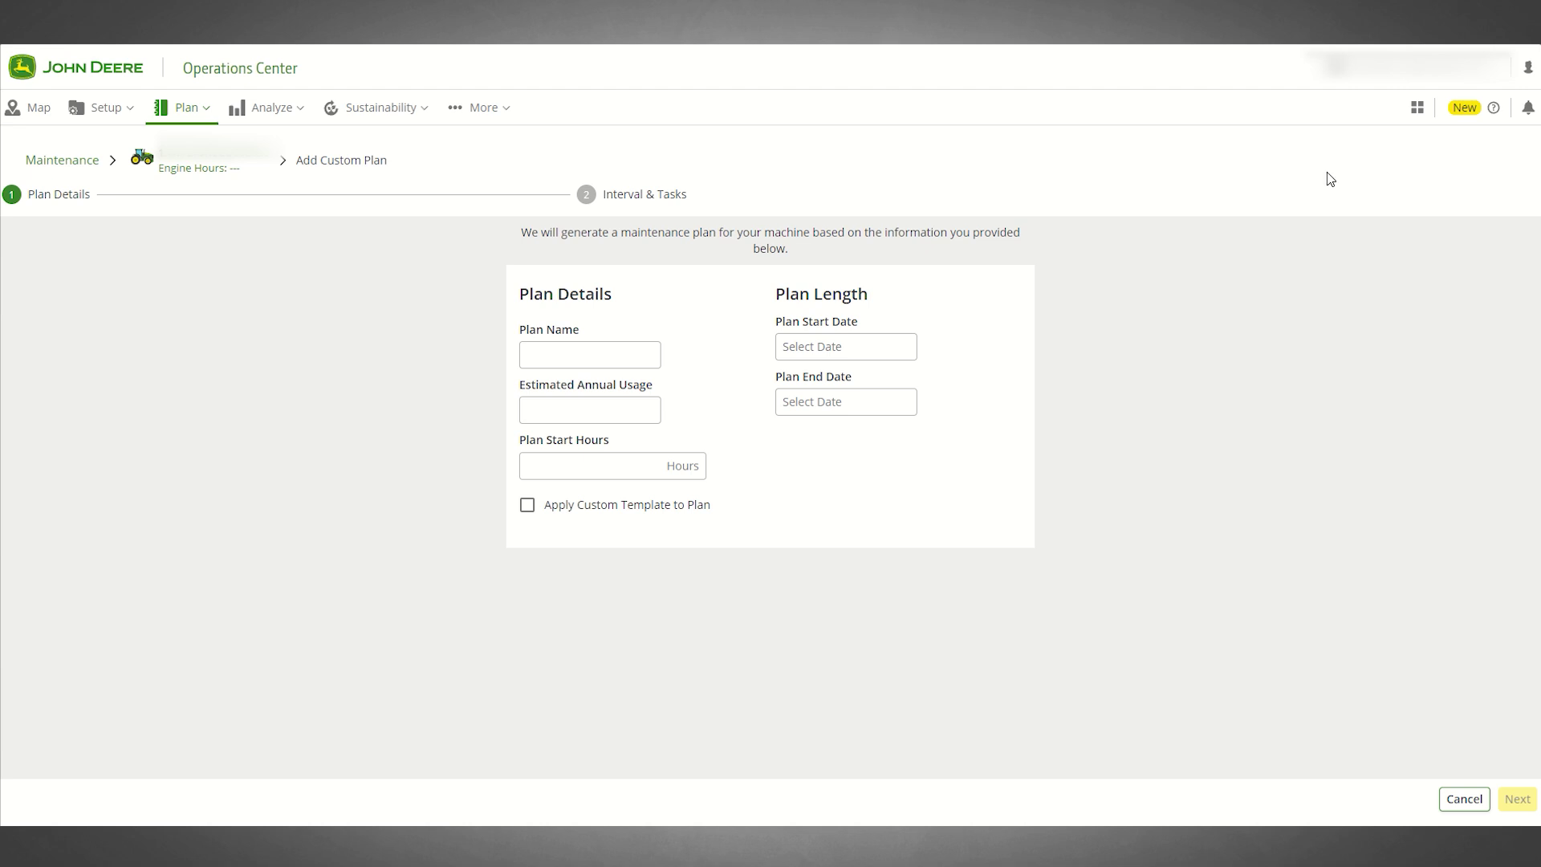
# - Open the help (?) menu listing Release Notes, How To Videos, Contact Support and Feedback
pyautogui.click(1492, 117)
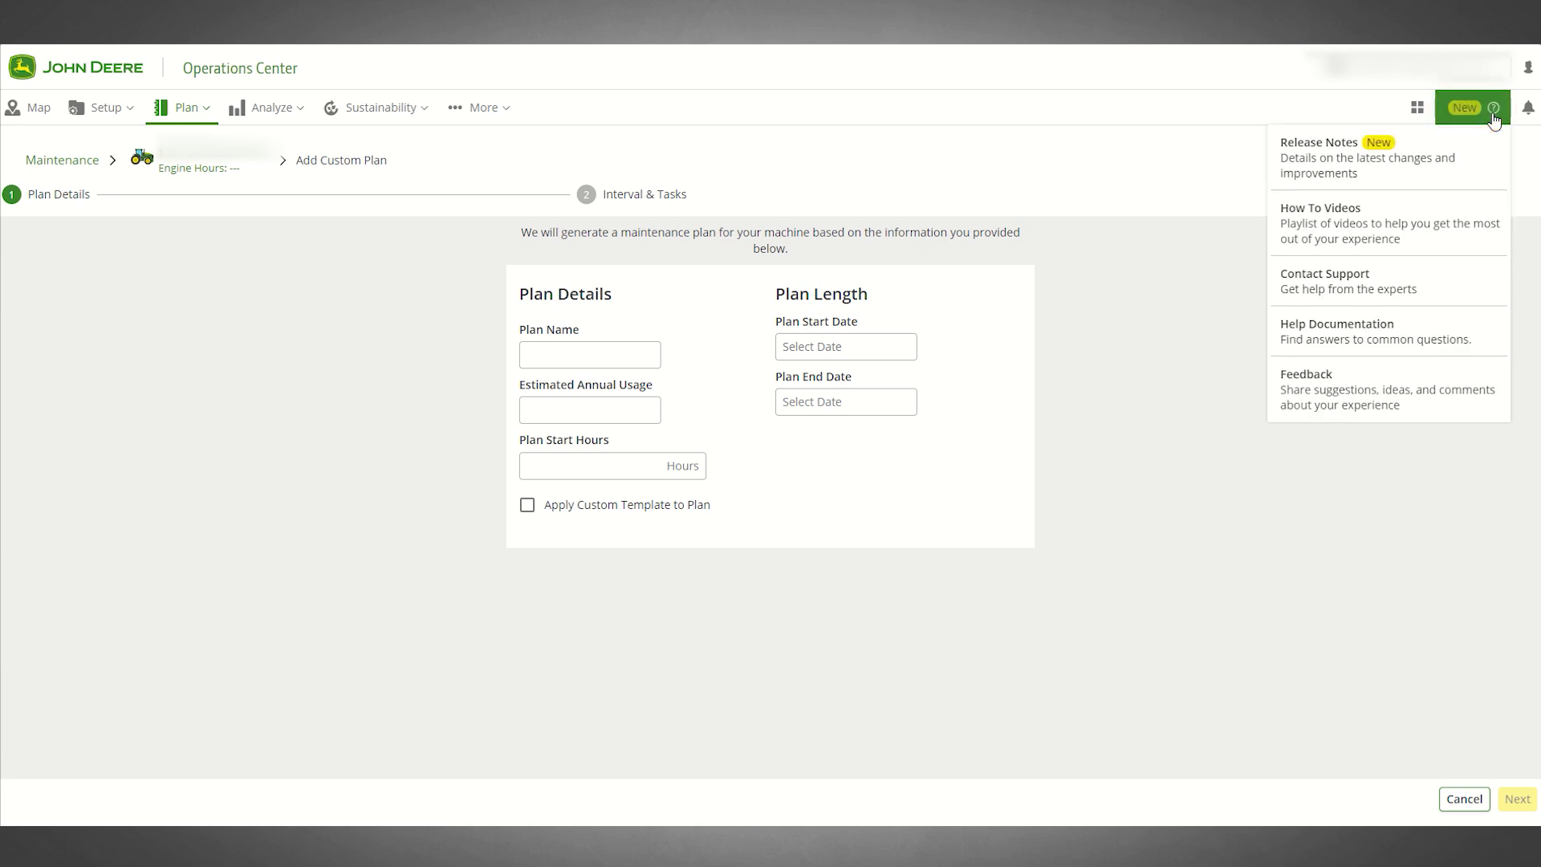